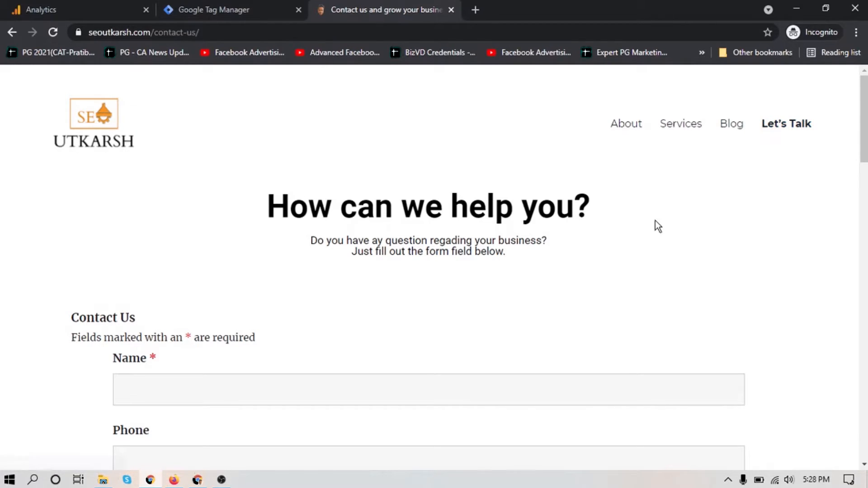
Examine the website's contact-us page with its form and check the page's full URL
scroll(686, 202, "down", 5)
scroll(656, 217, "up", 5)
left_click(190, 34)
left_click(234, 36)
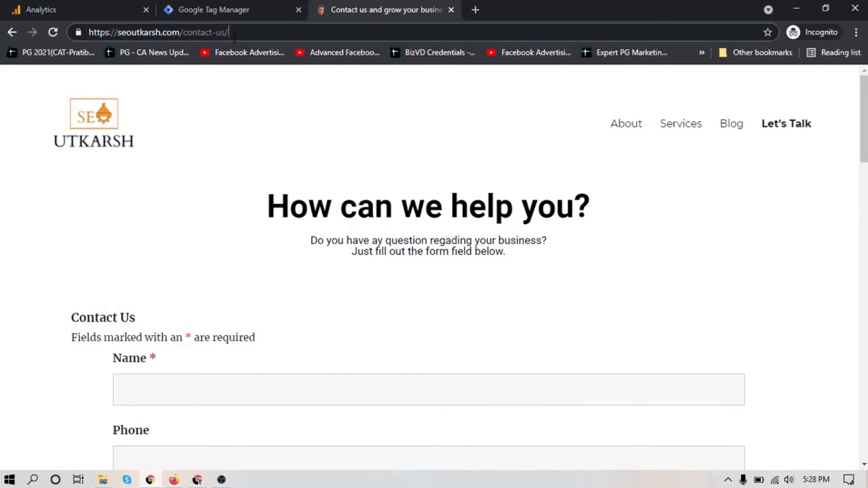
triple_click(120, 32)
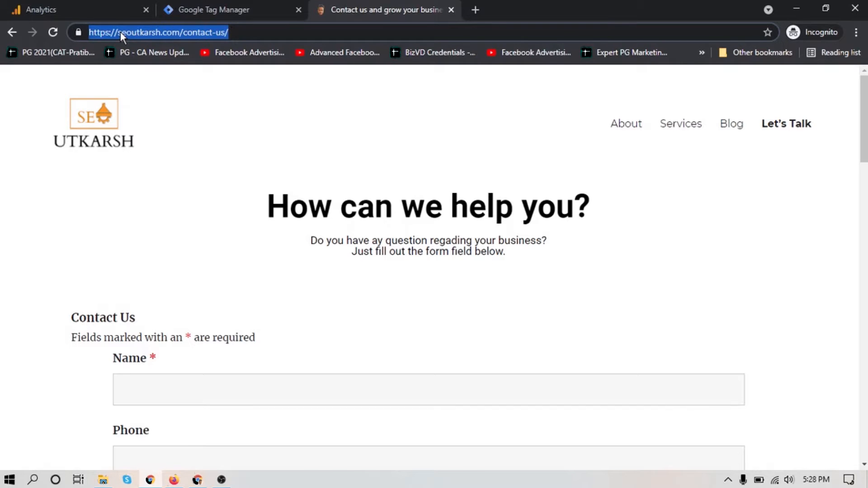
left_click(224, 7)
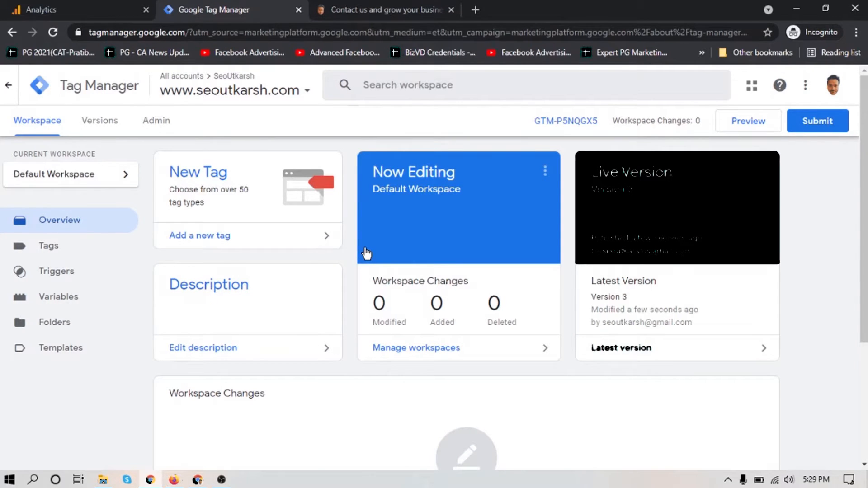
left_click(377, 7)
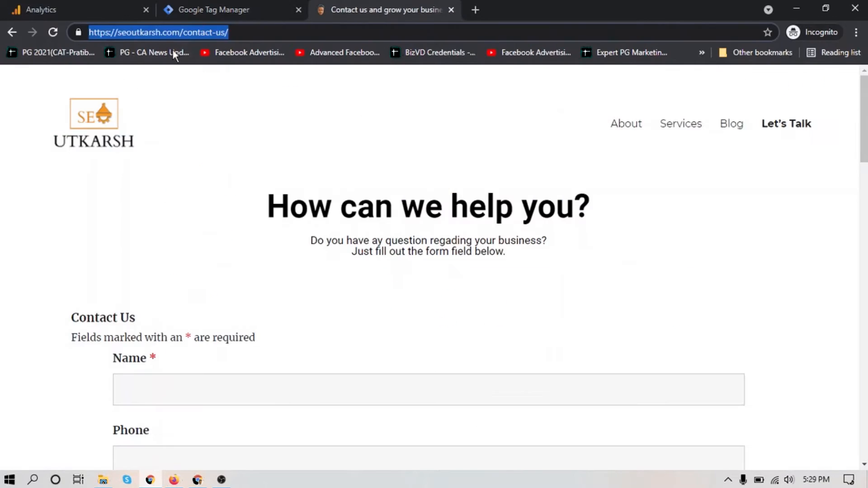
left_click(240, 32)
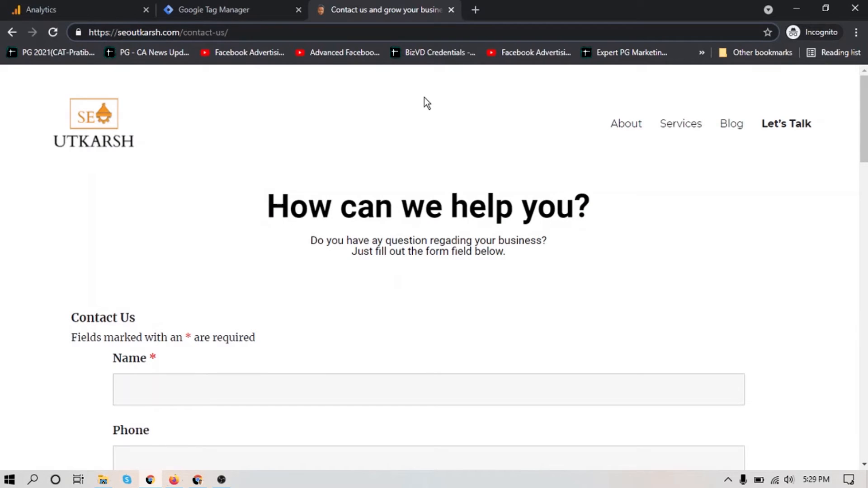
Switch to Google Tag Manager and create a new tag named TEST 2
left_click(242, 11)
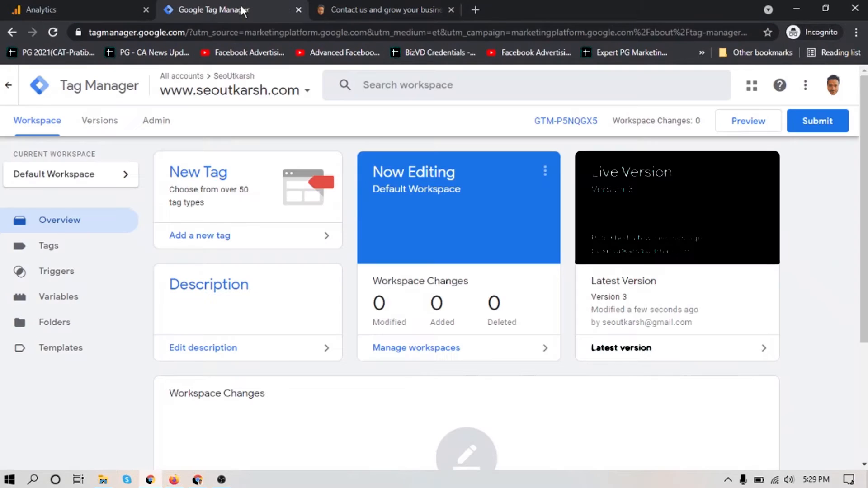
scroll(457, 221, "down", 3)
scroll(354, 177, "up", 3)
left_click(220, 192)
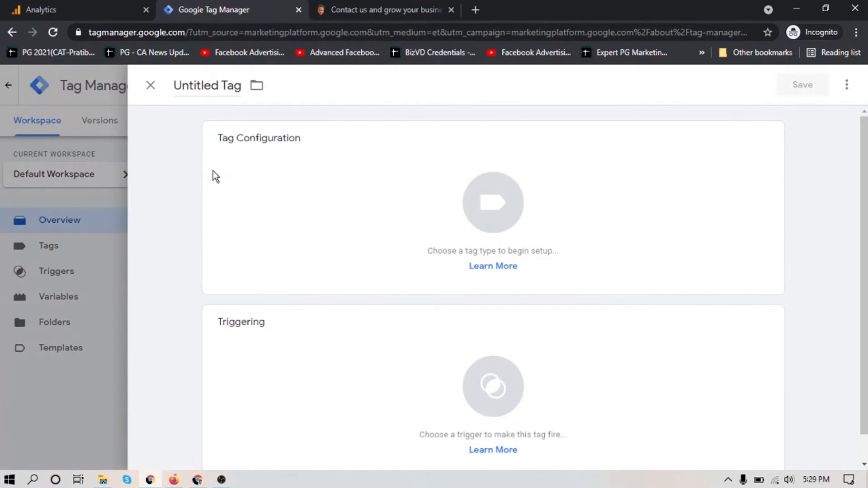
scroll(544, 321, "down", 1)
scroll(544, 321, "up", 1)
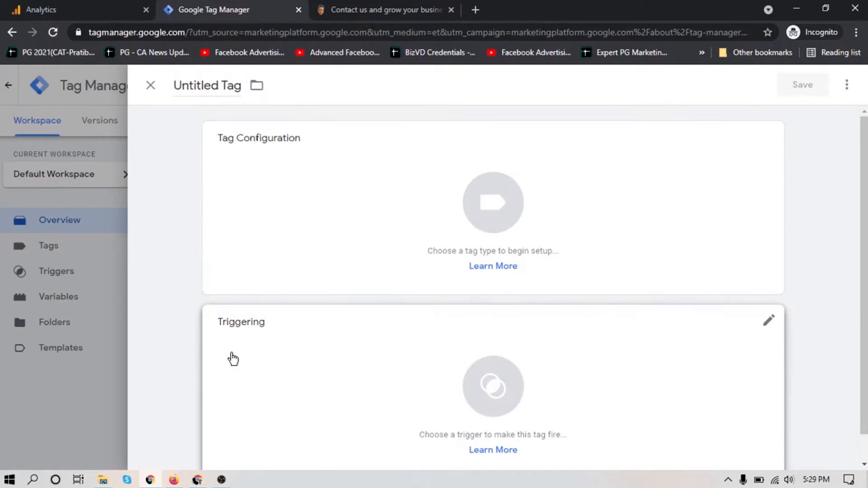
left_click(197, 89)
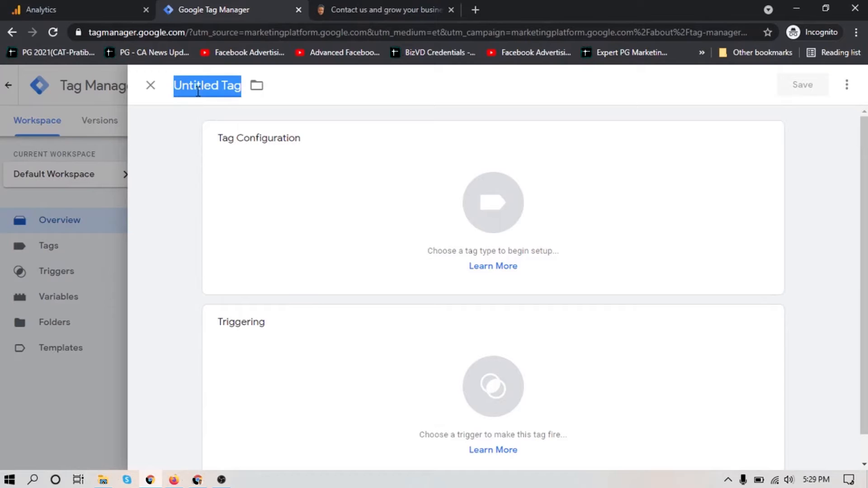
type("TEST")
type(" @")
key("BackSpace")
type("2")
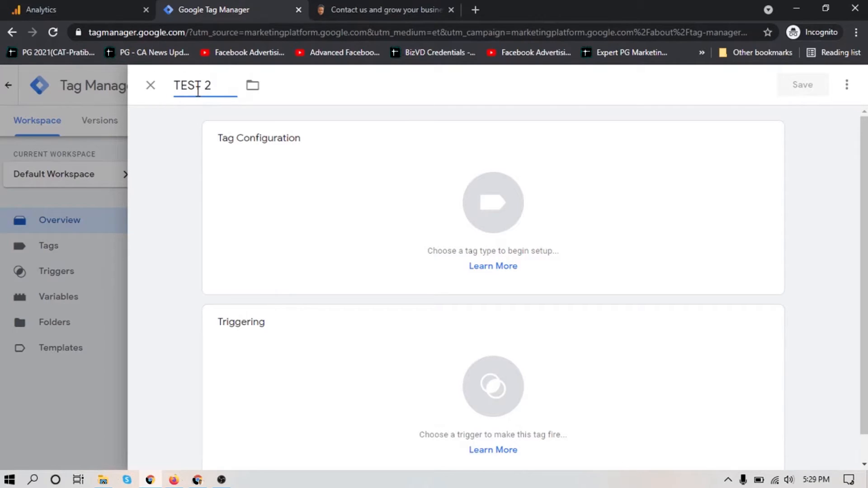
Configure the tag as Google Analytics: GA4 Event with configuration tag GA4 Tag and event name TEST Event
left_click(405, 217)
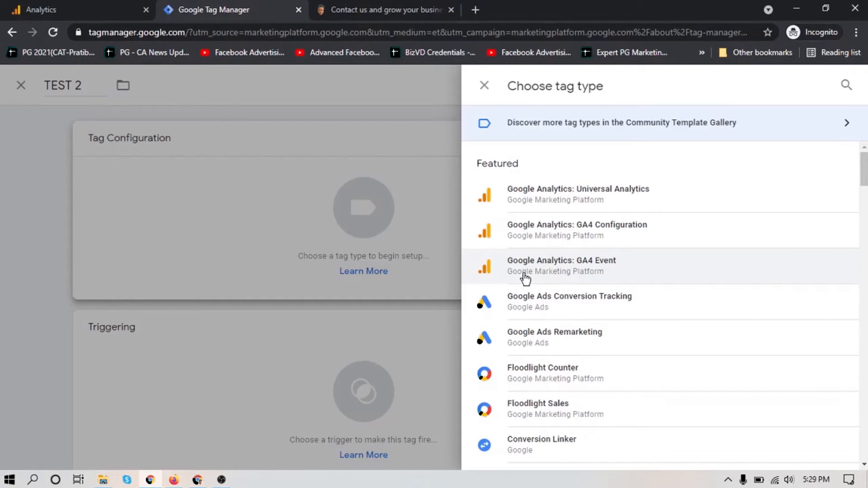
left_click(581, 273)
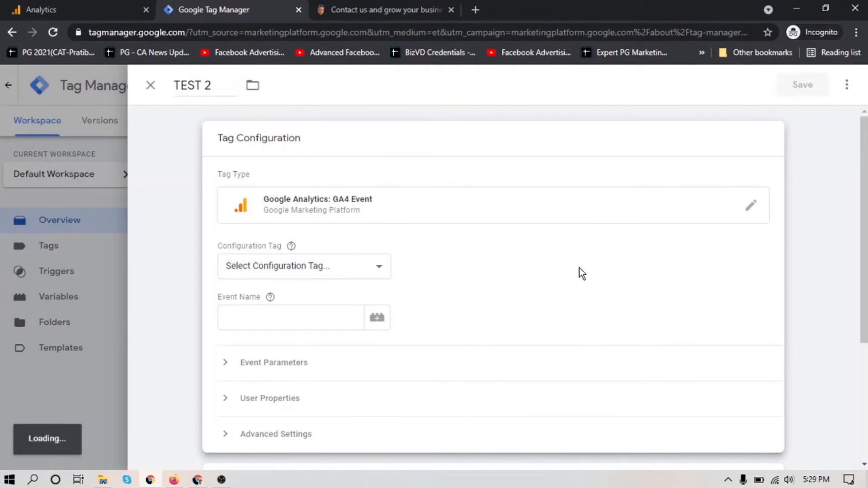
left_click(278, 268)
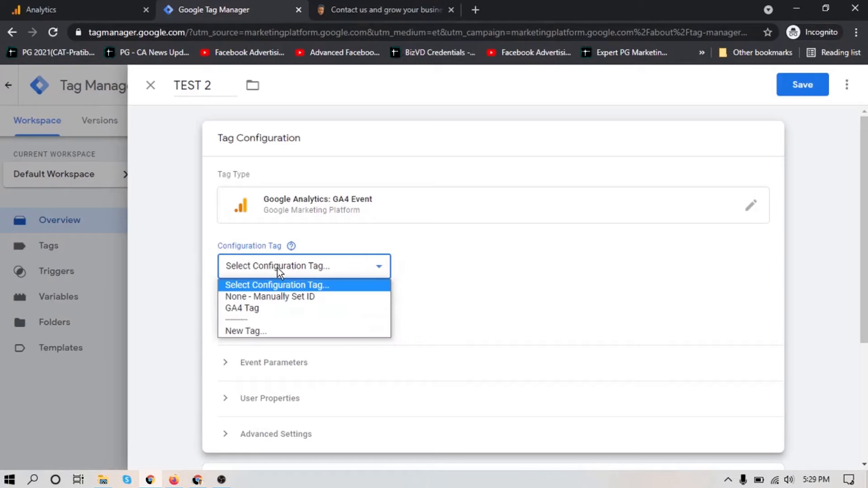
left_click(261, 310)
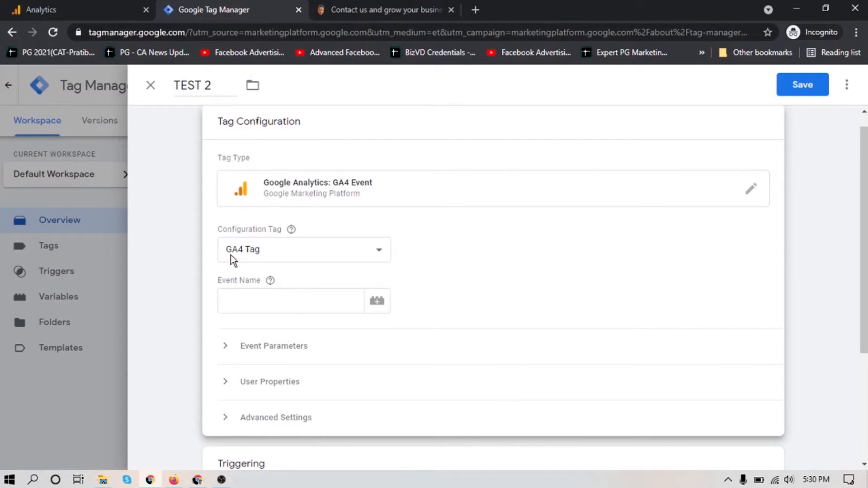
left_click(272, 297)
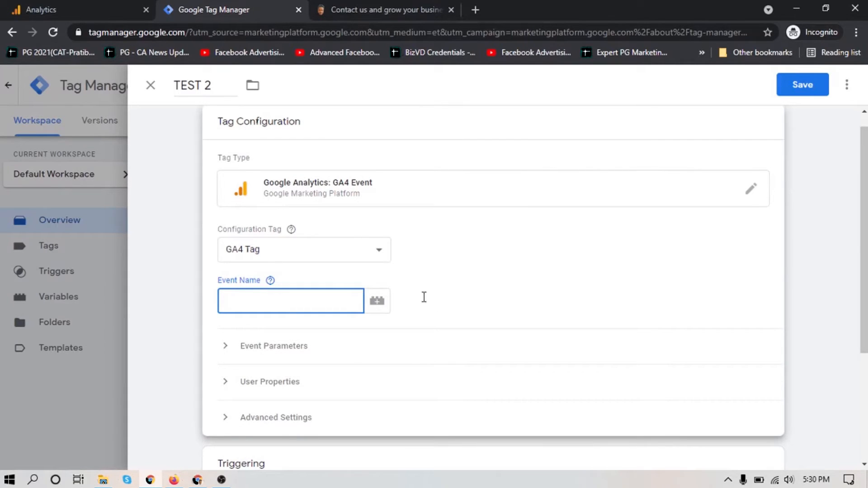
type("TEST Even")
Examine the tag's event parameters, user properties and advanced settings
scroll(588, 266, "down", 1)
left_click(302, 309)
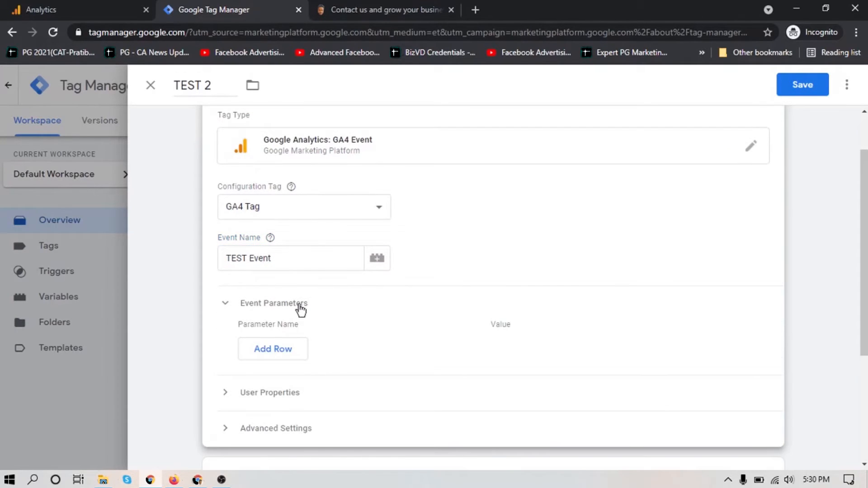
scroll(514, 299, "down", 1)
scroll(514, 299, "down", 1)
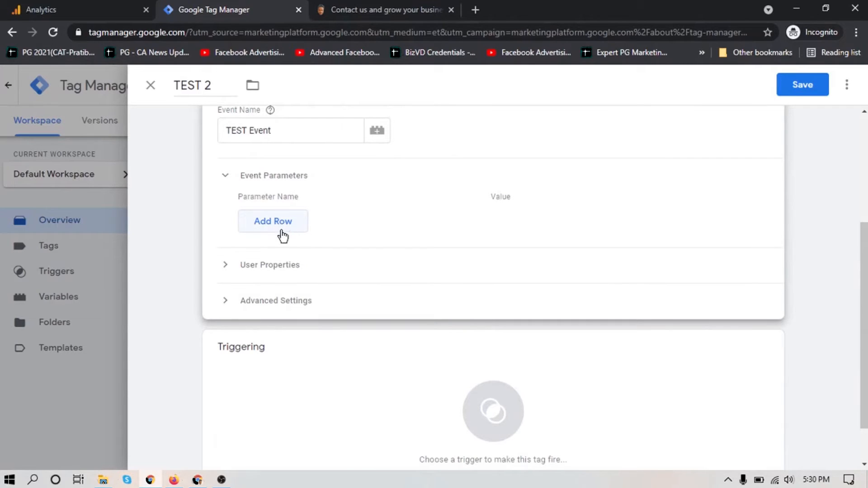
scroll(500, 229, "down", 1)
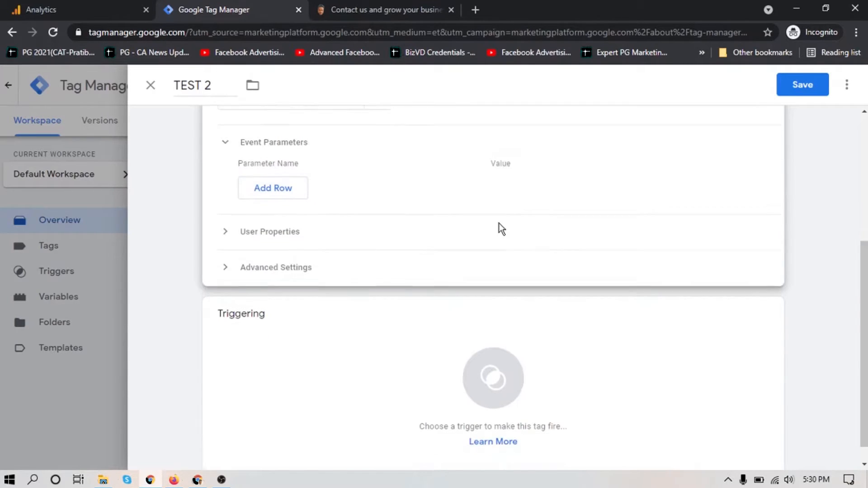
left_click(274, 215)
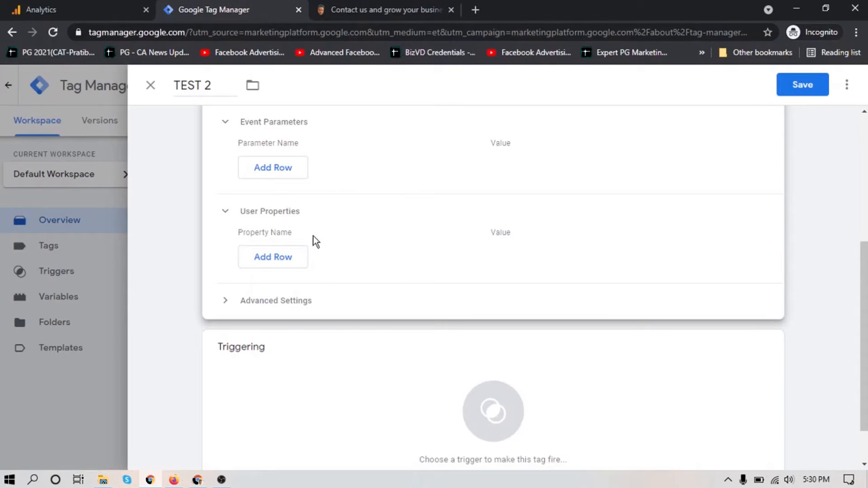
scroll(523, 274, "down", 1)
left_click(295, 259)
scroll(496, 273, "down", 2)
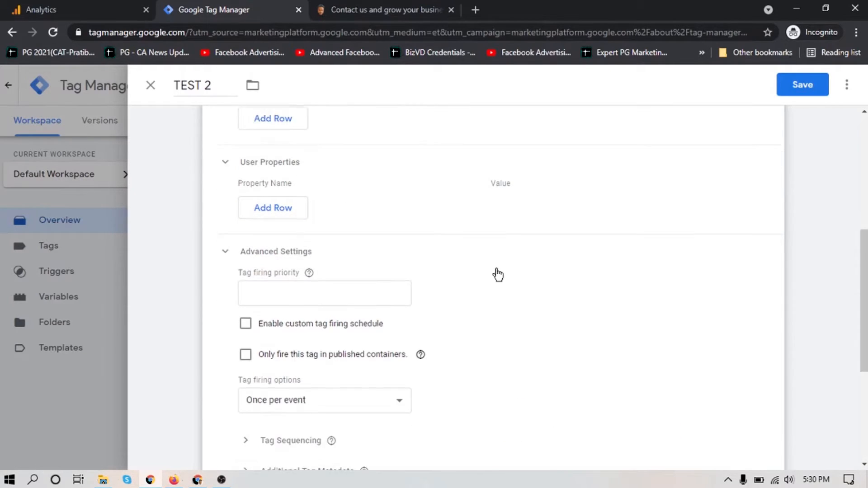
scroll(479, 274, "down", 1)
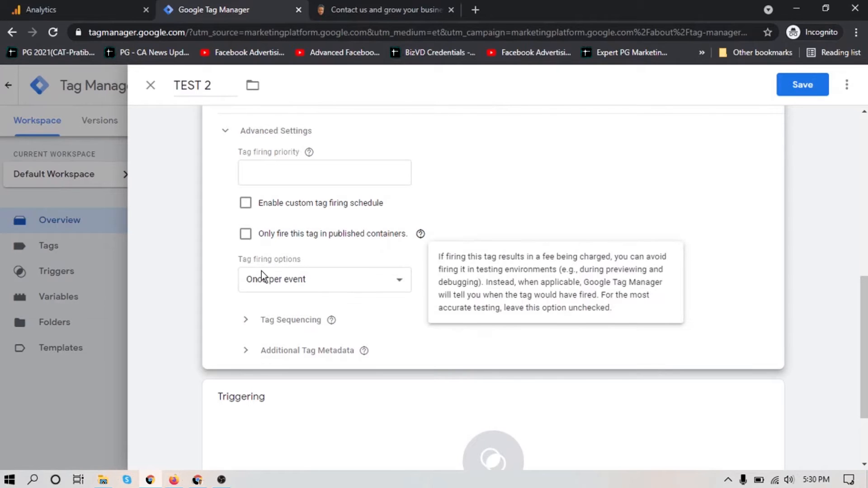
Choose Once per event as the tag firing option in the advanced settings
left_click(373, 5)
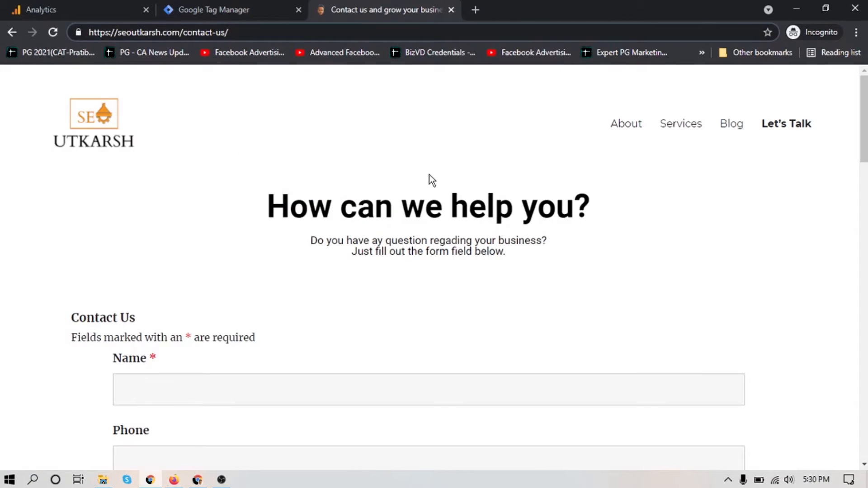
left_click(246, 5)
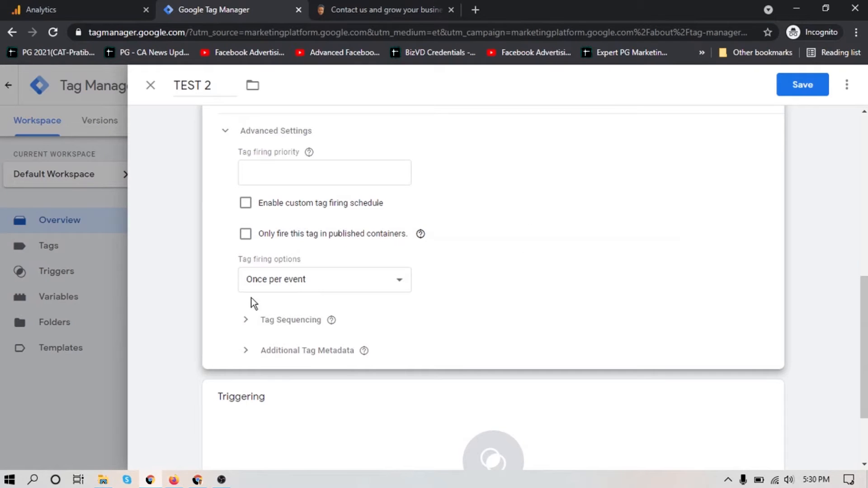
left_click(332, 281)
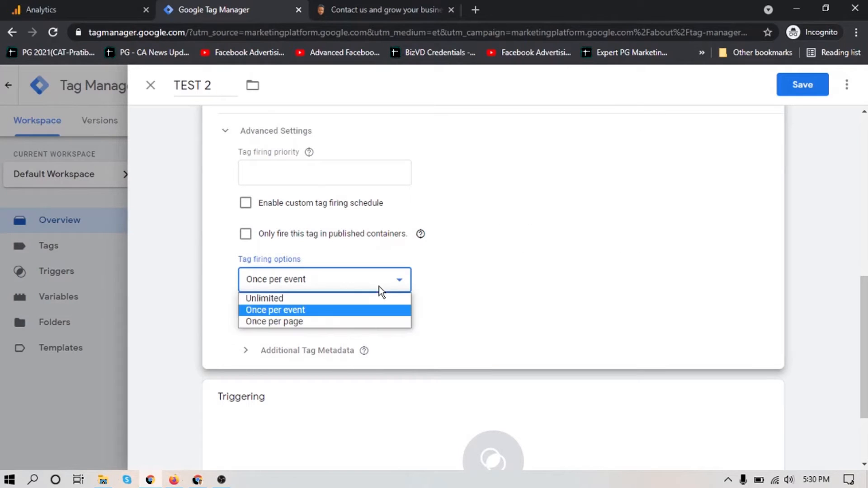
left_click(281, 308)
scroll(574, 233, "down", 1)
scroll(575, 233, "down", 1)
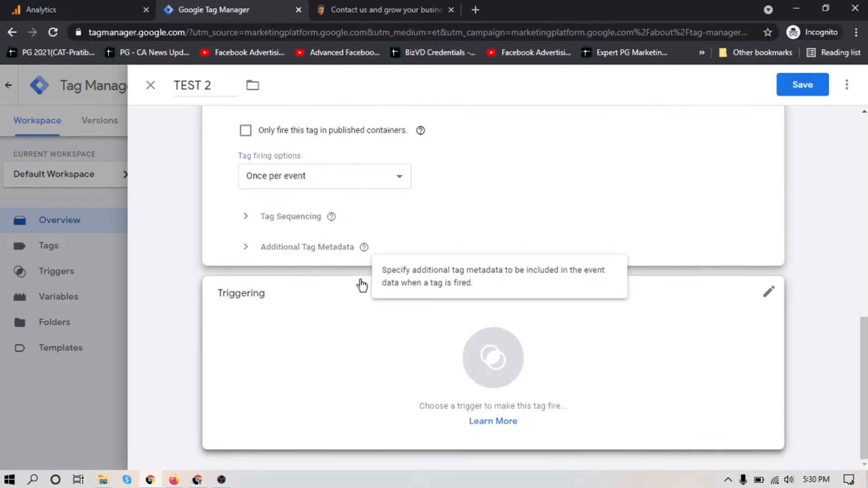
Save the tag with the option to add a trigger, and create a new trigger named TEST
left_click(799, 88)
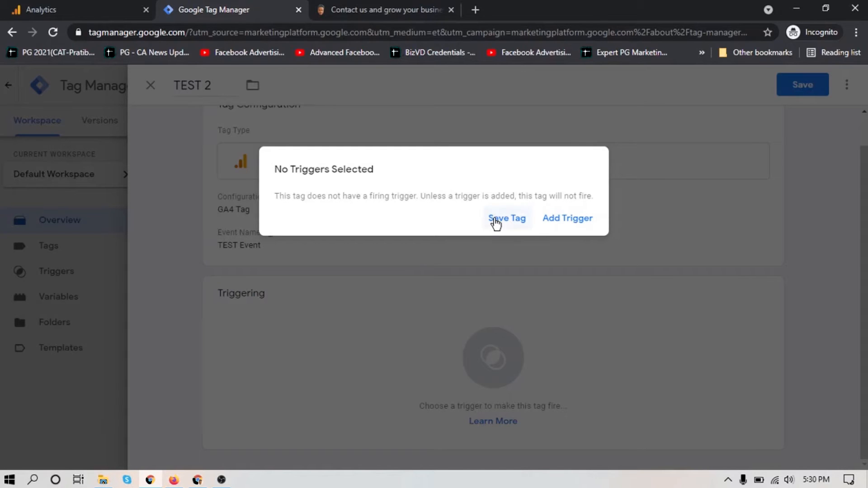
left_click(564, 221)
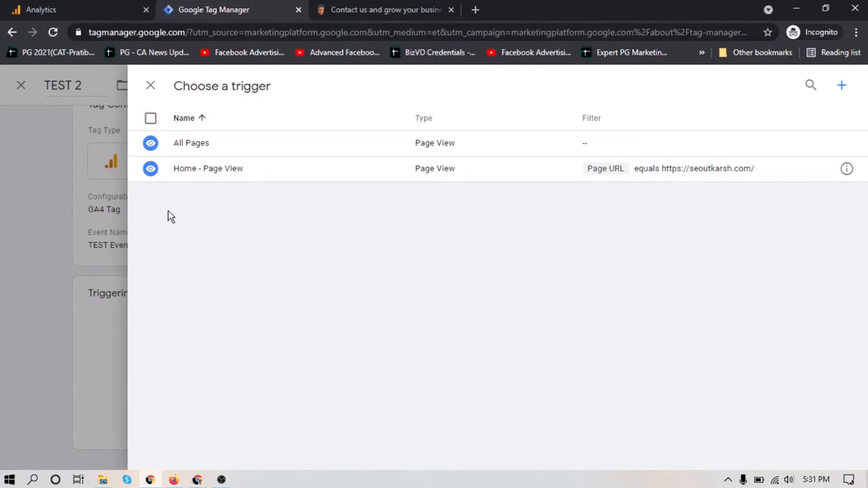
left_click(366, 10)
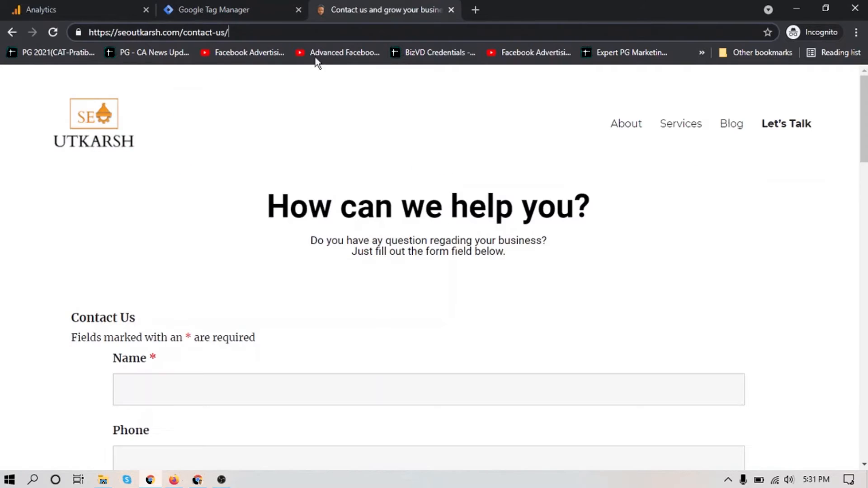
key("ctrl+shift+Tab")
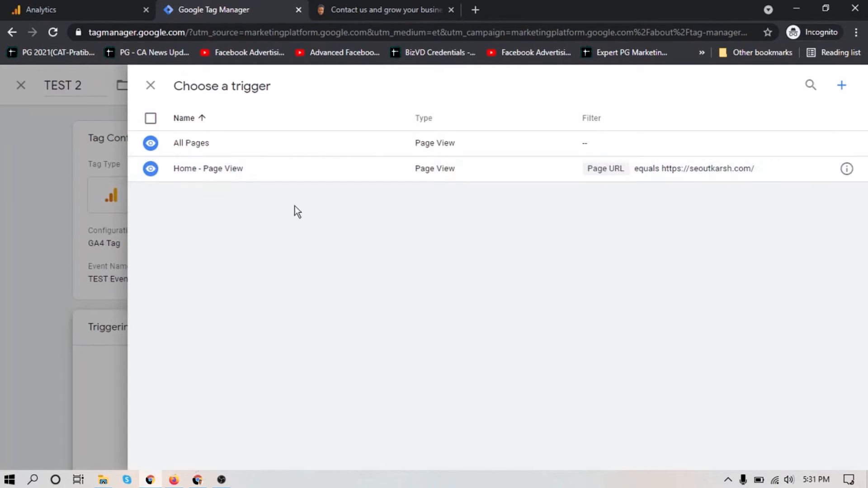
left_click(842, 87)
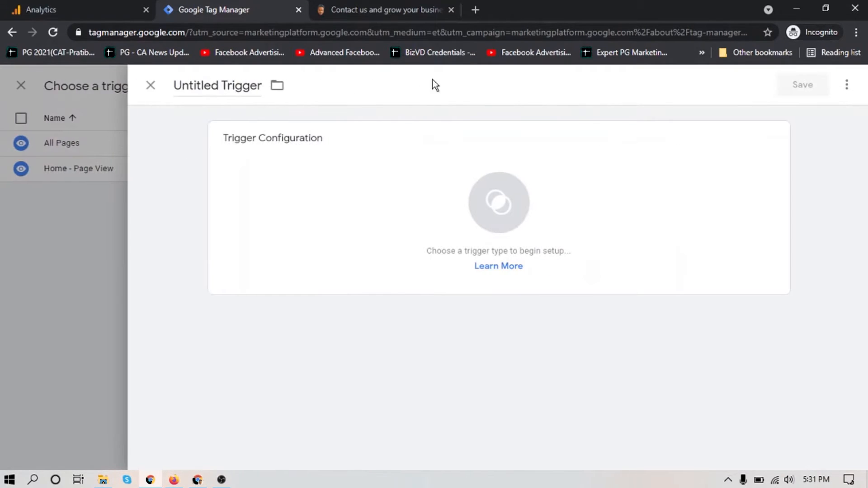
left_click(232, 85)
type("TES")
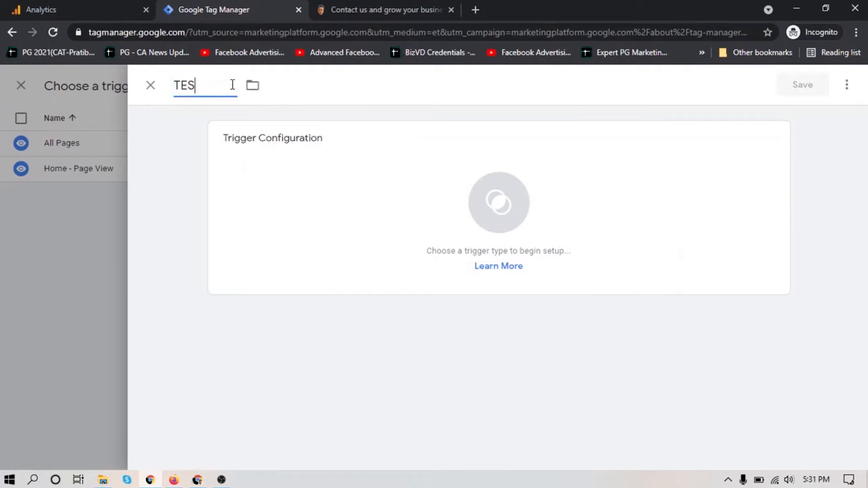
type("T")
Set the trigger type to Page View and check the contact-us page's URL for it
left_click(351, 175)
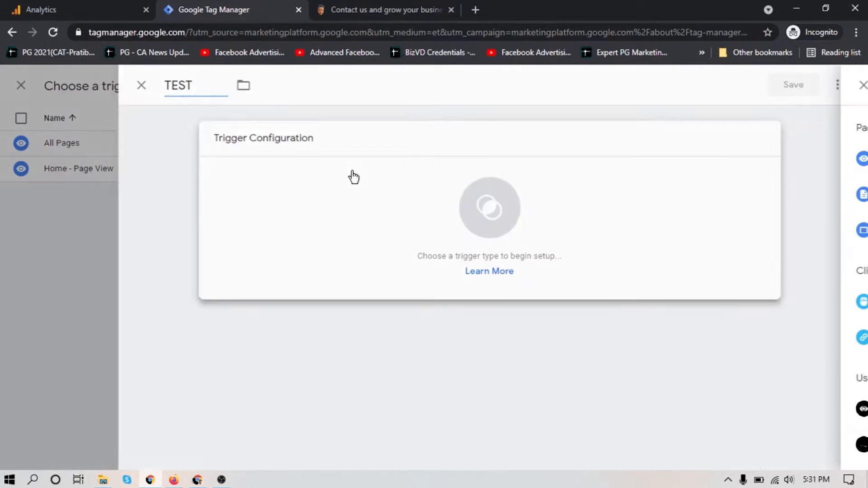
left_click(566, 171)
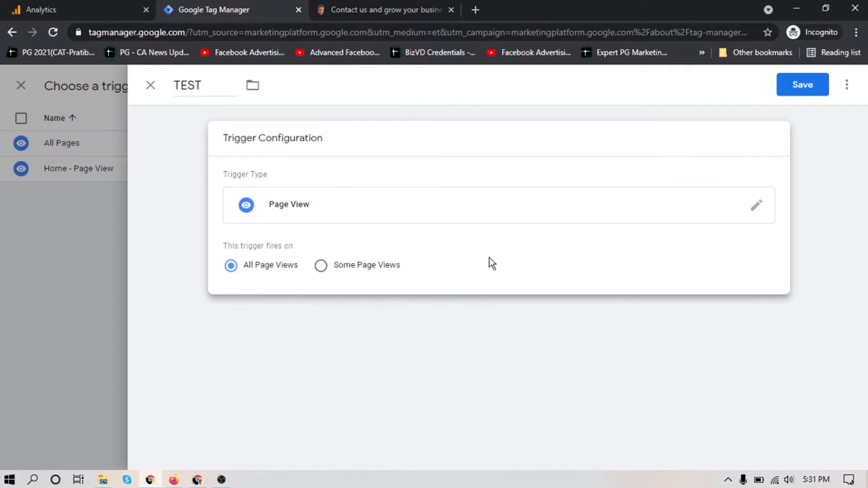
left_click(383, 4)
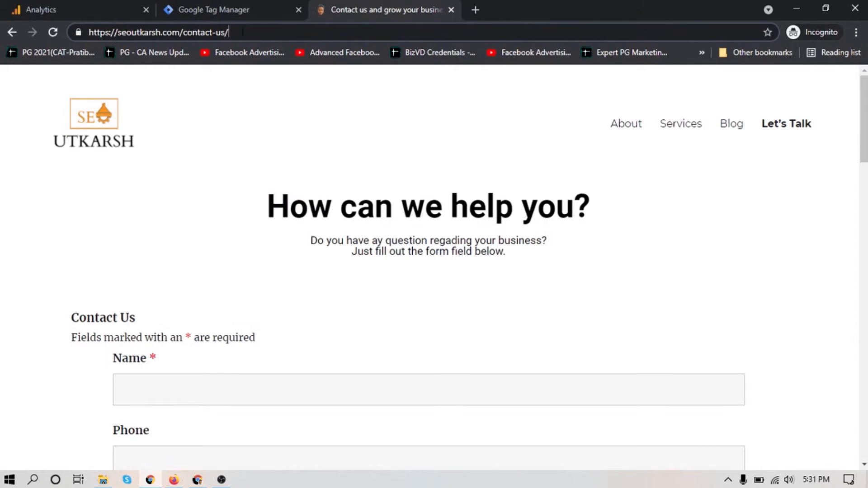
left_click(232, 10)
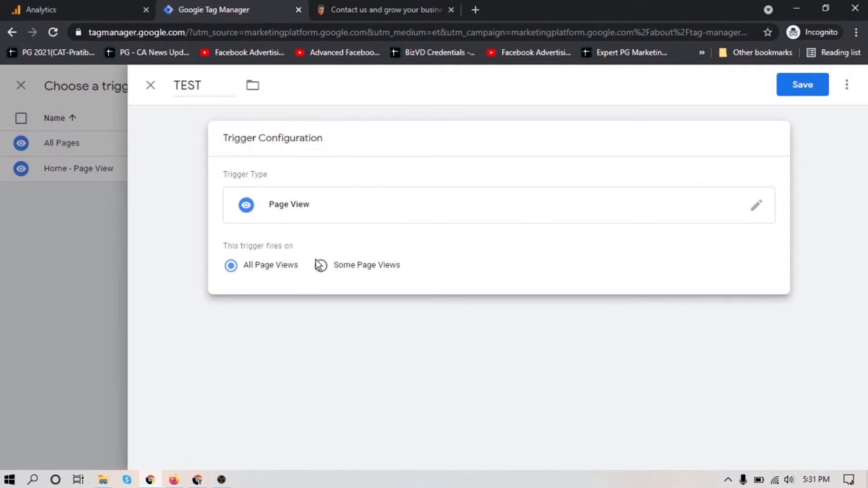
left_click(323, 273)
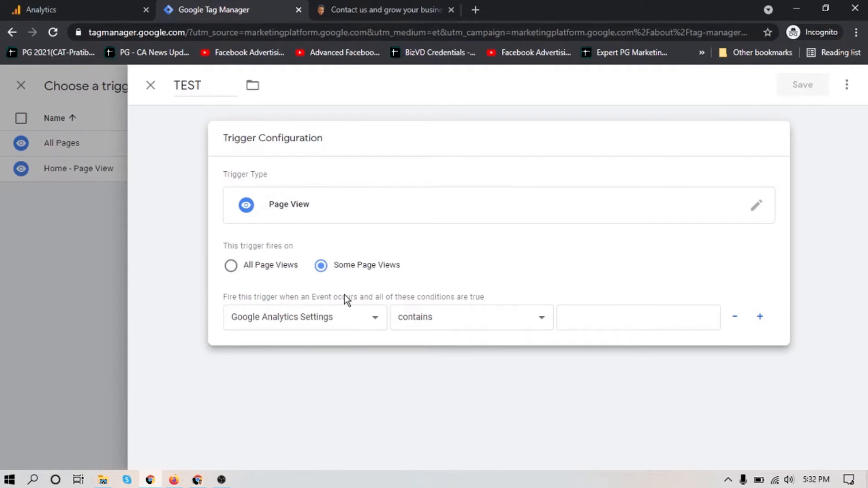
left_click(365, 324)
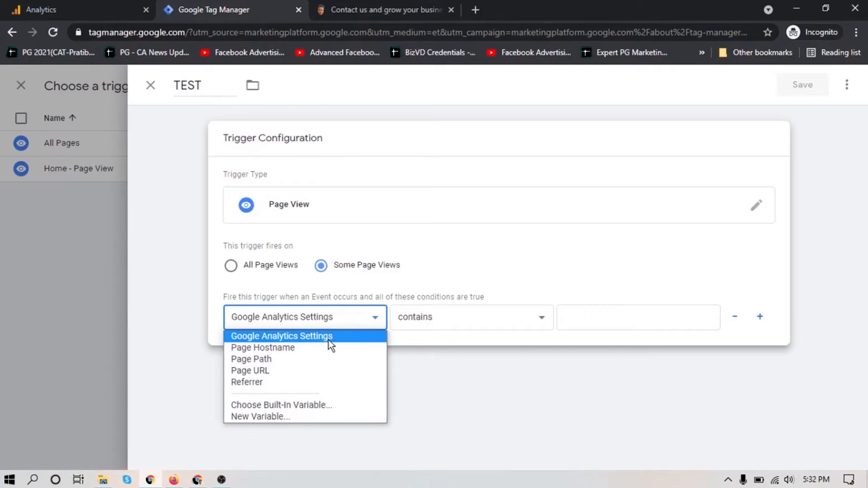
left_click(272, 370)
left_click(440, 320)
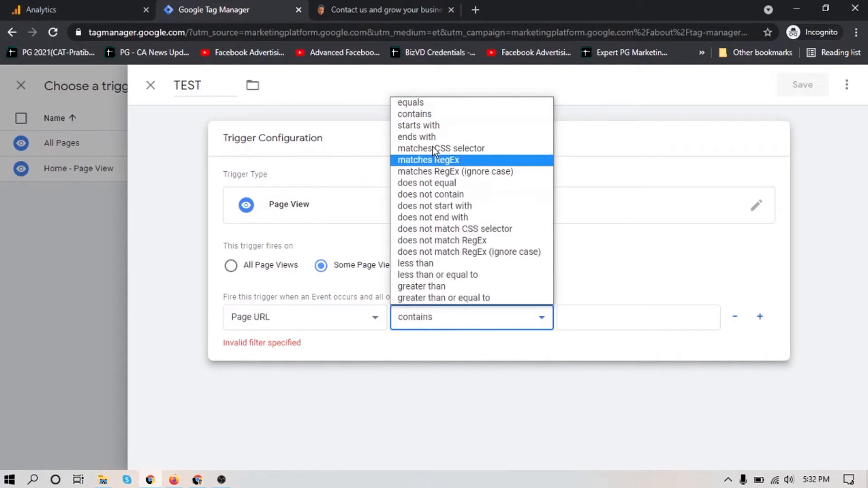
left_click(429, 105)
left_click(597, 318)
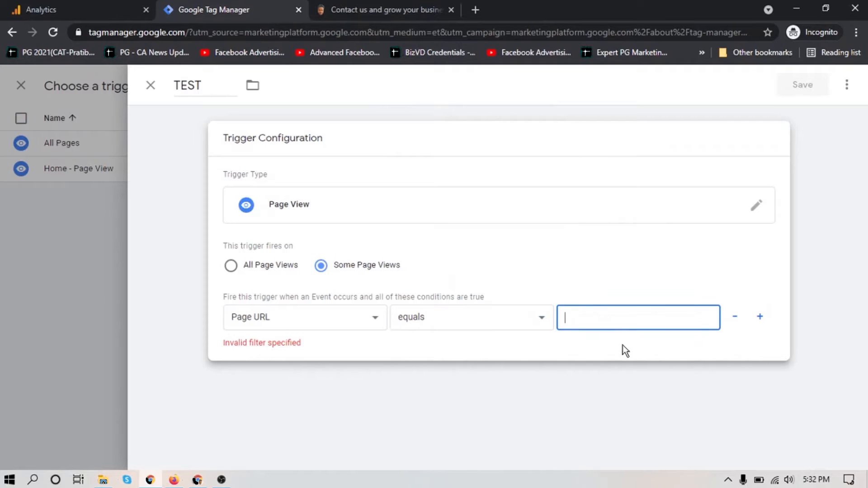
type("https://seoutkarsh.com/contact-us/")
left_click(385, 9)
scroll(389, 354, "down", 1)
scroll(380, 344, "up", 1)
left_click(214, 10)
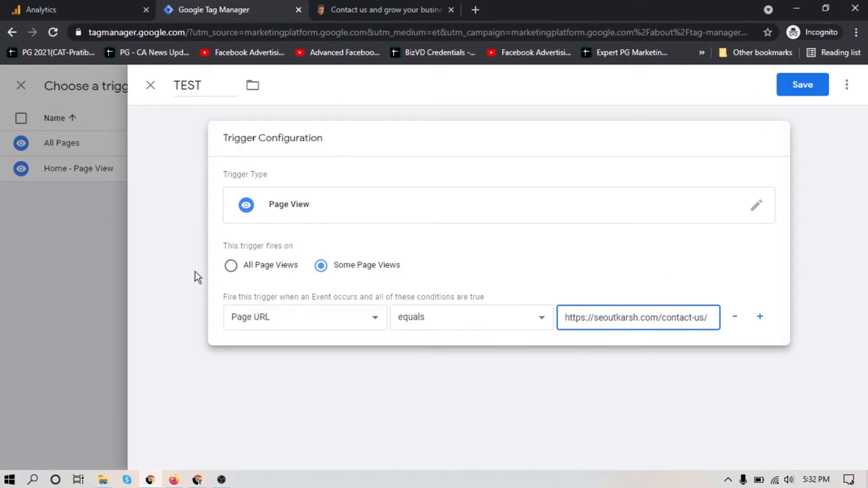
Save the TEST trigger and the TEST 2 tag that uses it
left_click(457, 383)
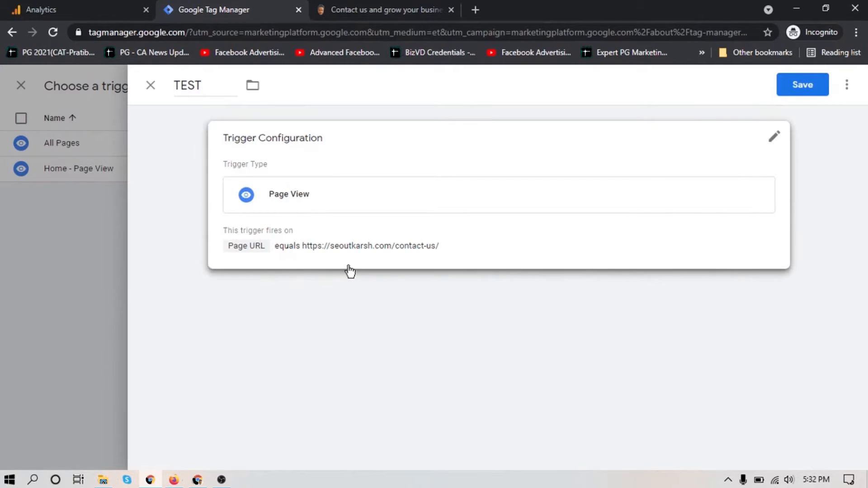
left_click(804, 85)
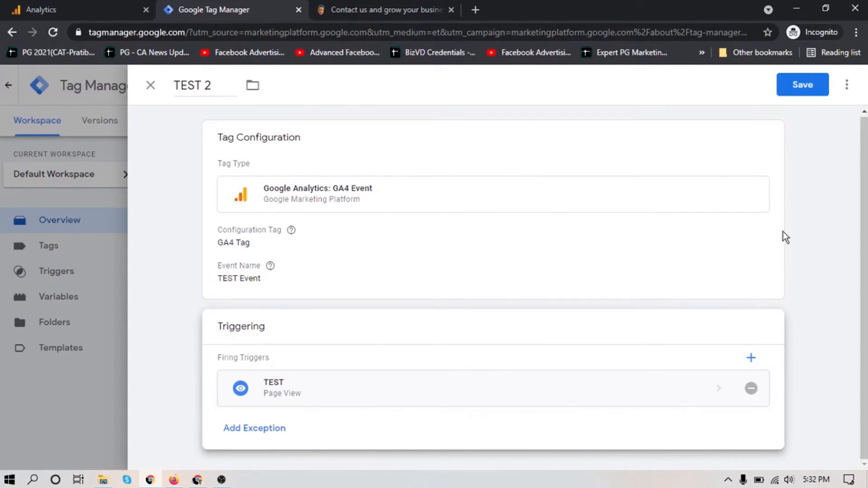
left_click(798, 87)
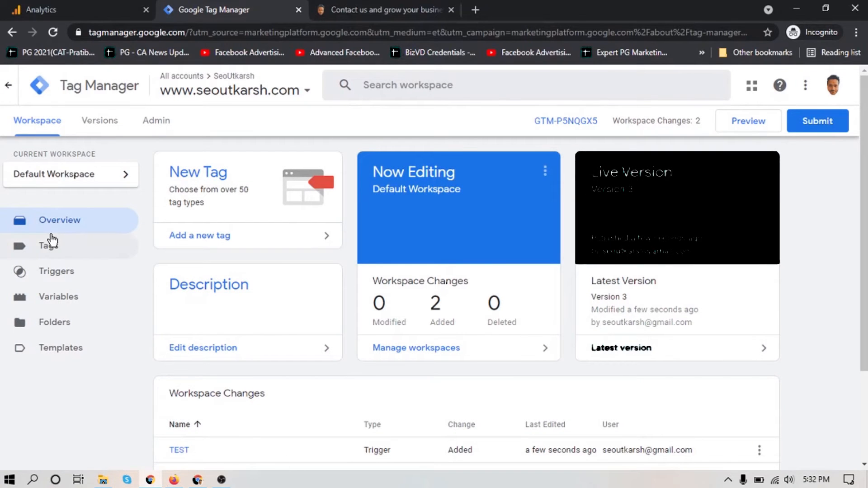
Open the configuration of the existing GA4 Tag and check its measurement ID
left_click(50, 246)
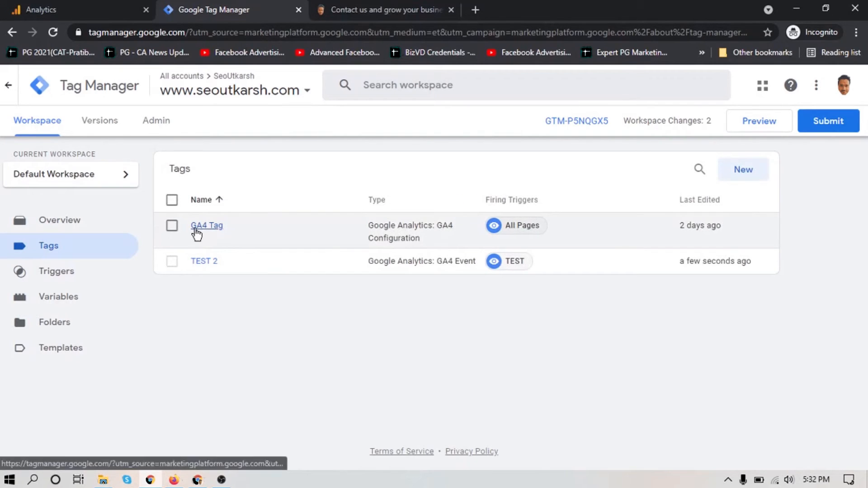
left_click(209, 229)
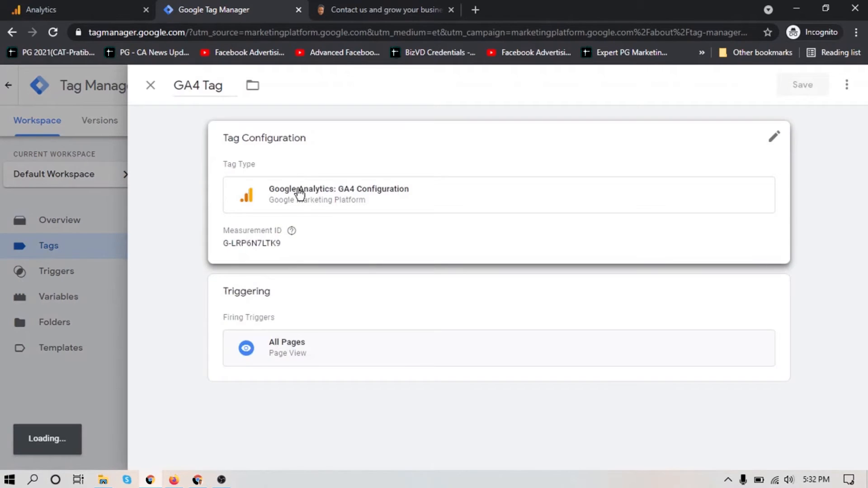
left_click(312, 207)
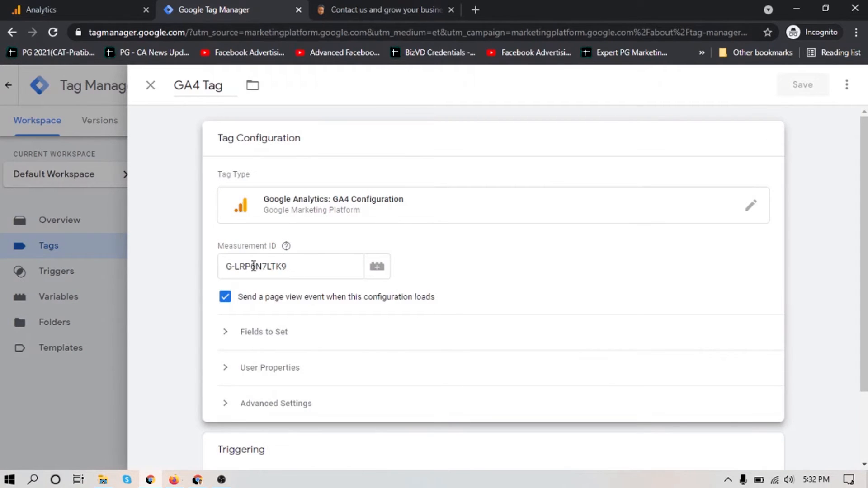
Switch to Google Analytics and open the connected GA4 property through the GA4 Setup Assistant in the property administration
left_click(93, 6)
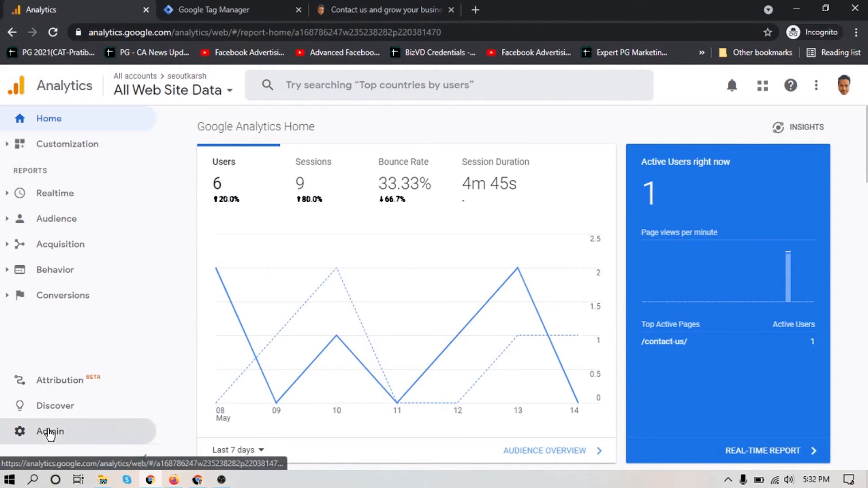
left_click(49, 434)
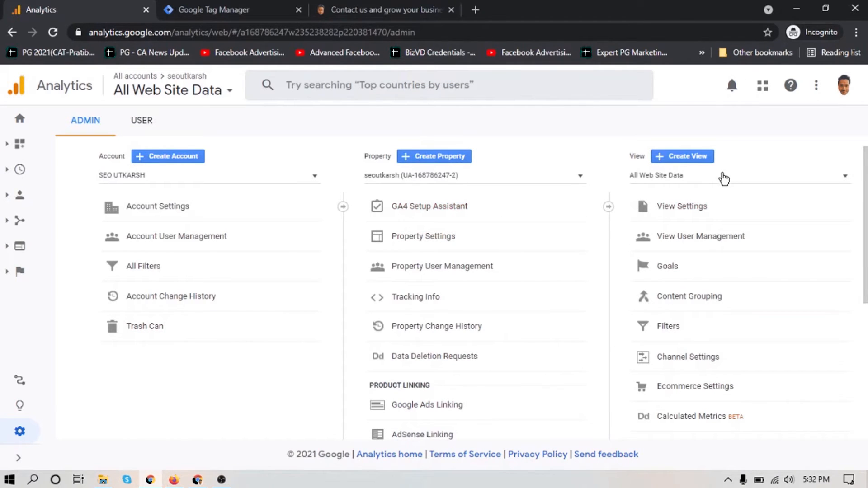
left_click(428, 211)
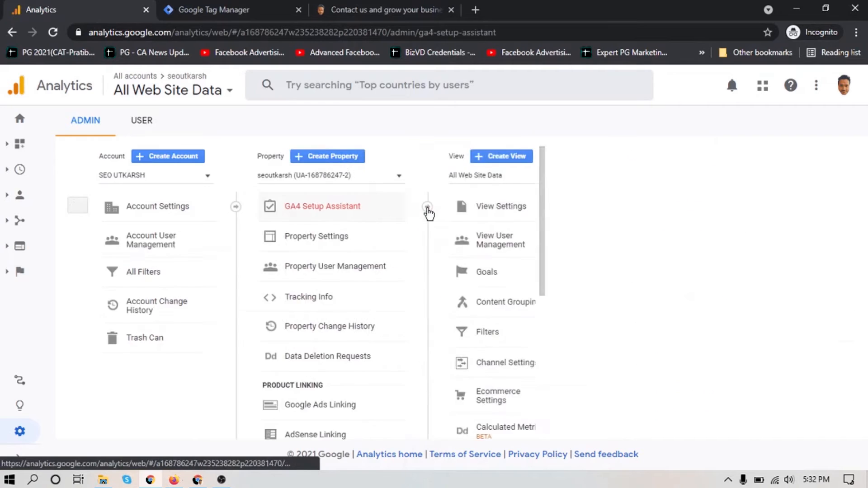
left_click(493, 338)
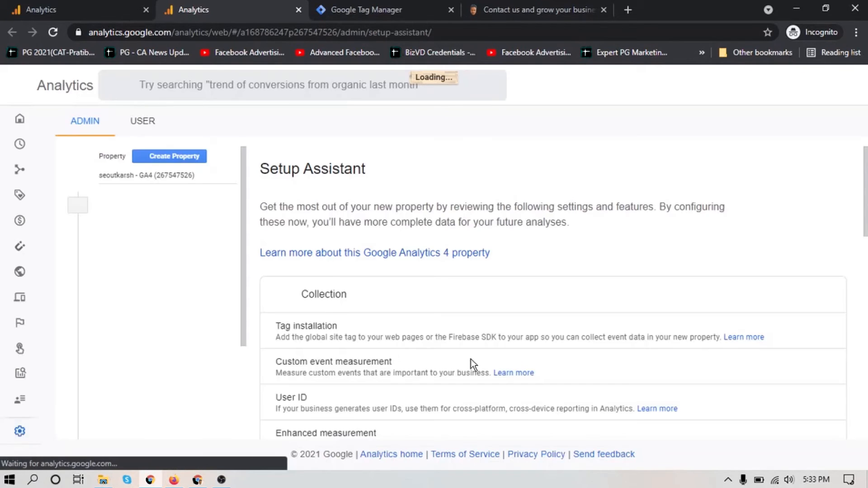
Open the seoutkarsh - GA4 web data stream's details and locate its measurement ID
scroll(473, 358, "down", 3)
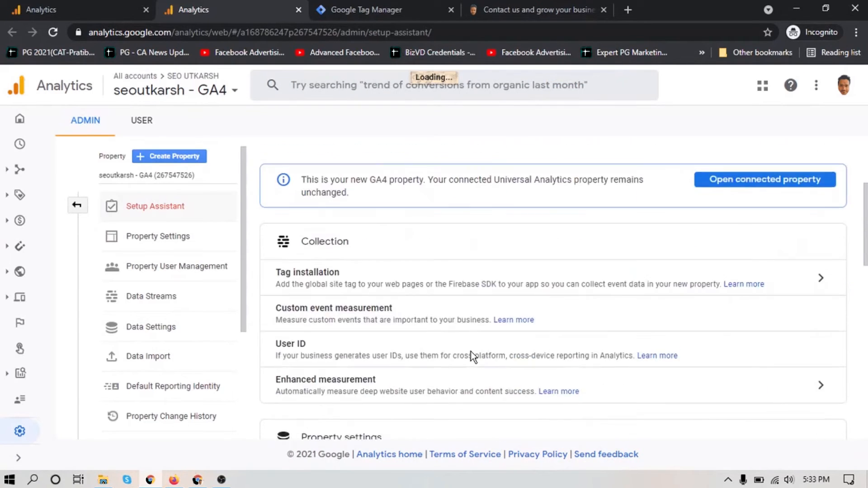
left_click(19, 434)
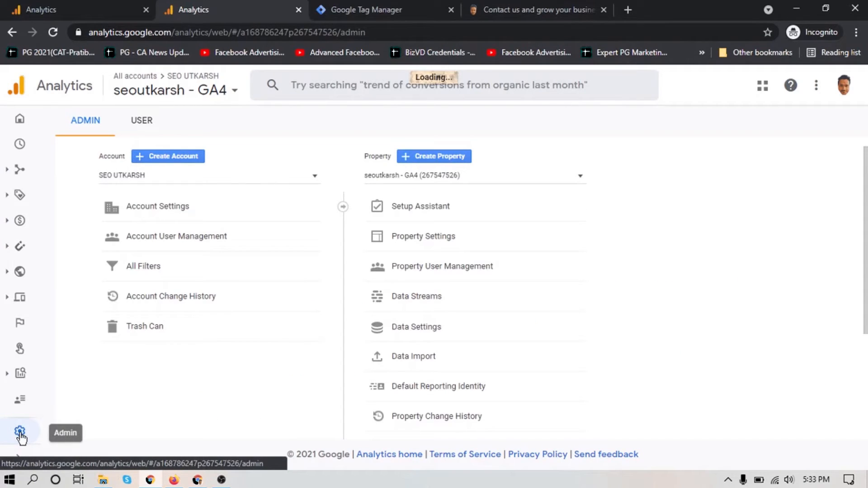
left_click(413, 299)
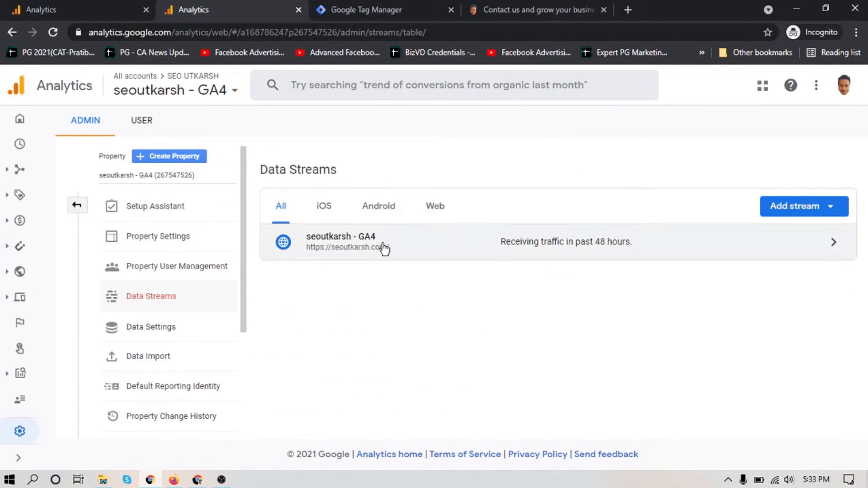
left_click(433, 248)
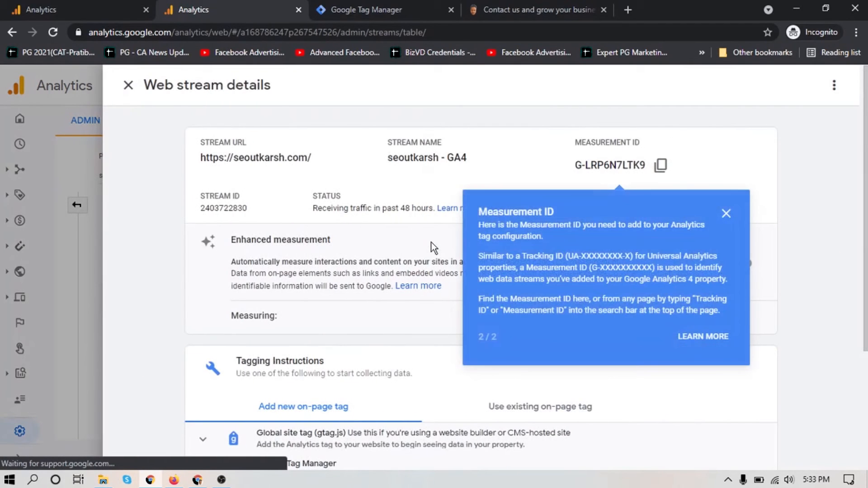
left_click(724, 213)
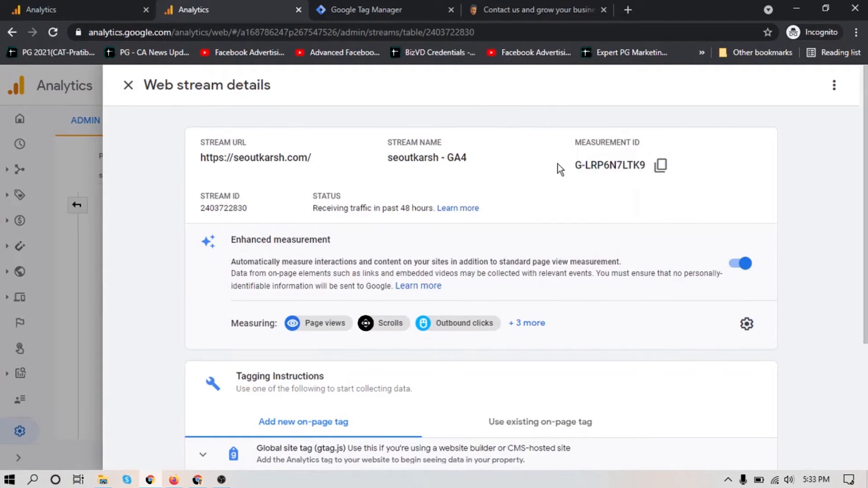
left_click_drag(576, 169, 603, 166)
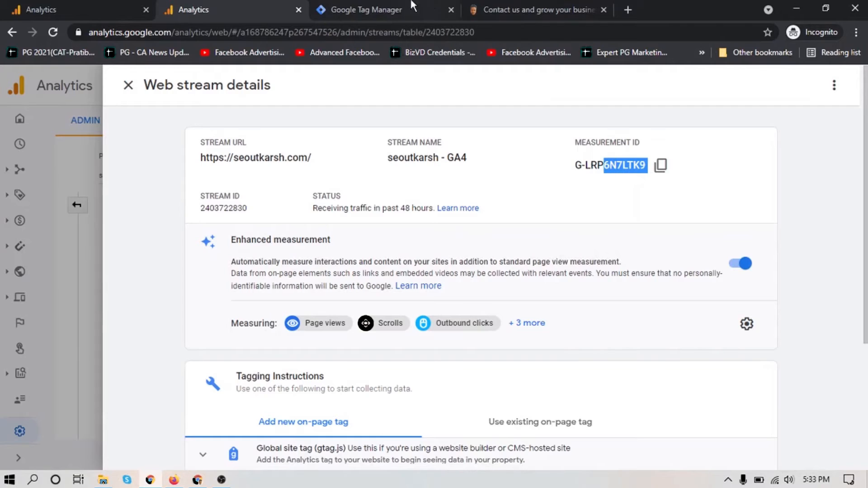
Switch back to Google Tag Manager, compare the GA4 Tag's measurement ID with the stream's, and close the tag without changes
left_click(396, 9)
double_click(277, 267)
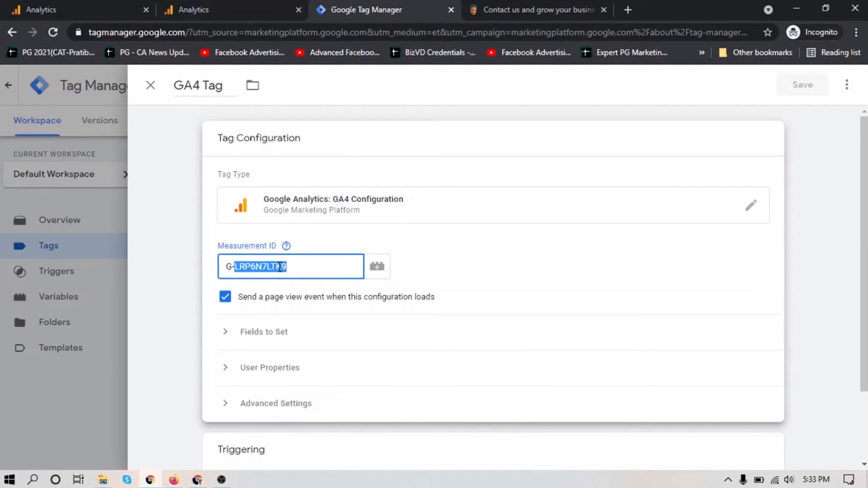
left_click(474, 270)
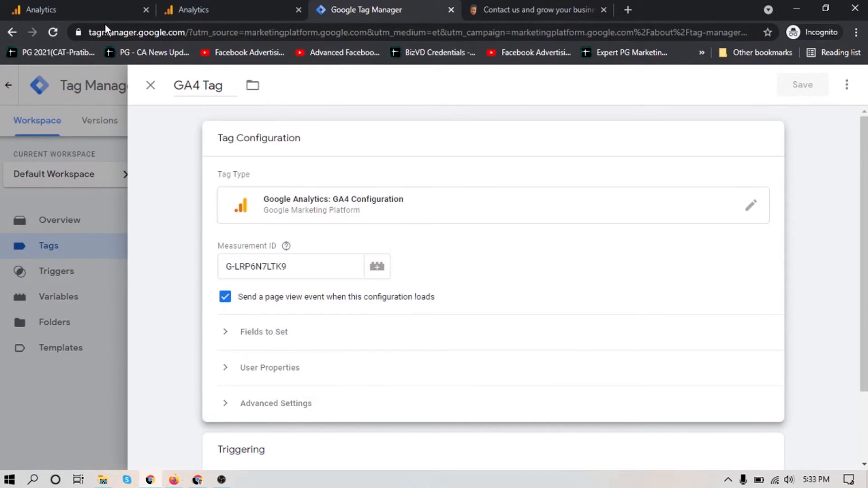
left_click(93, 170)
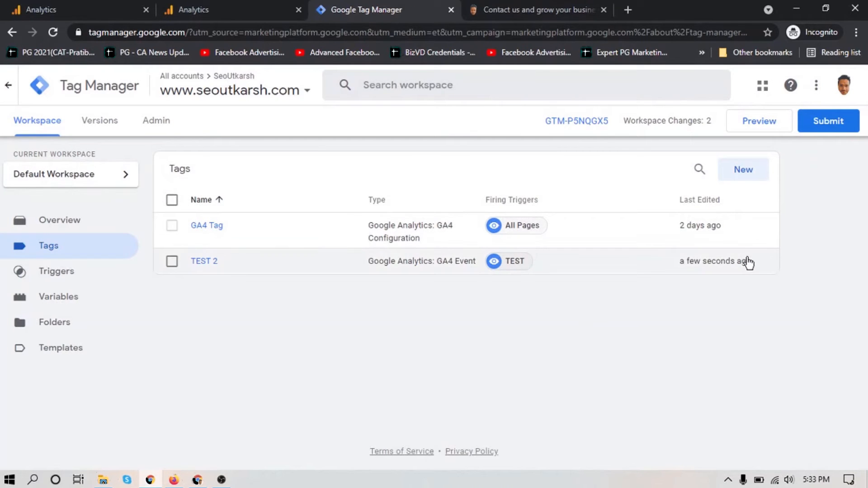
Submit the workspace changes and publish them as a container version named TEST
left_click(832, 128)
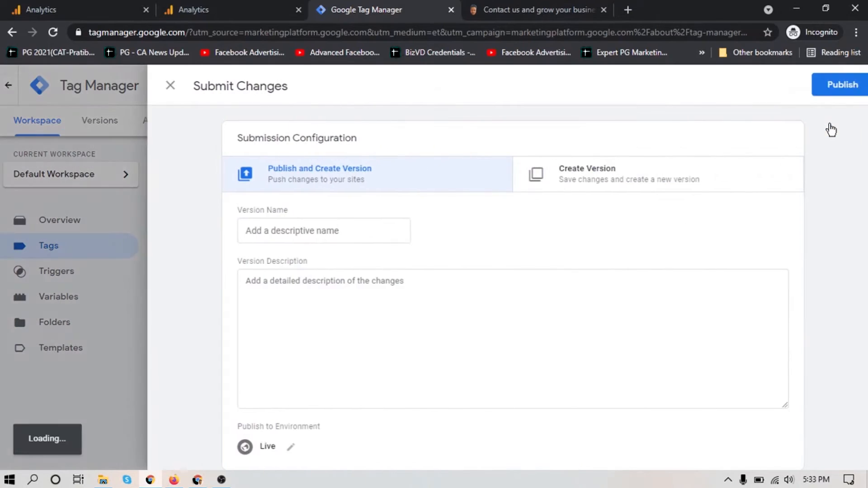
left_click(828, 85)
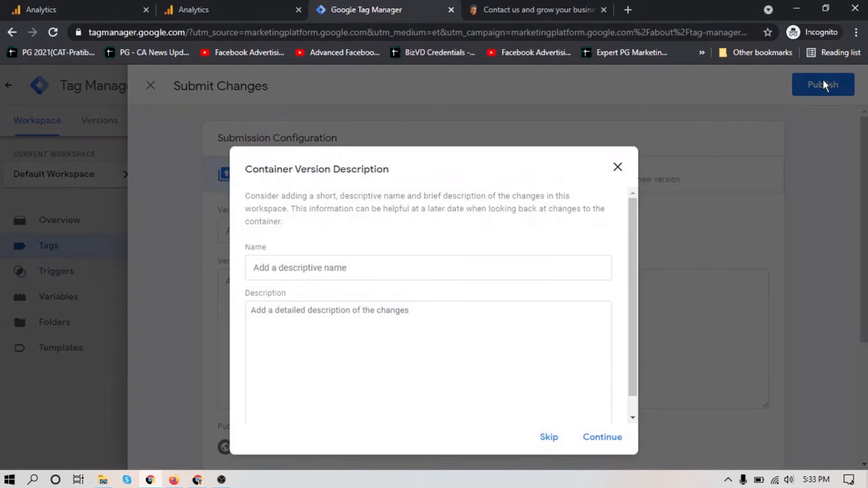
left_click(339, 269)
type("TEST")
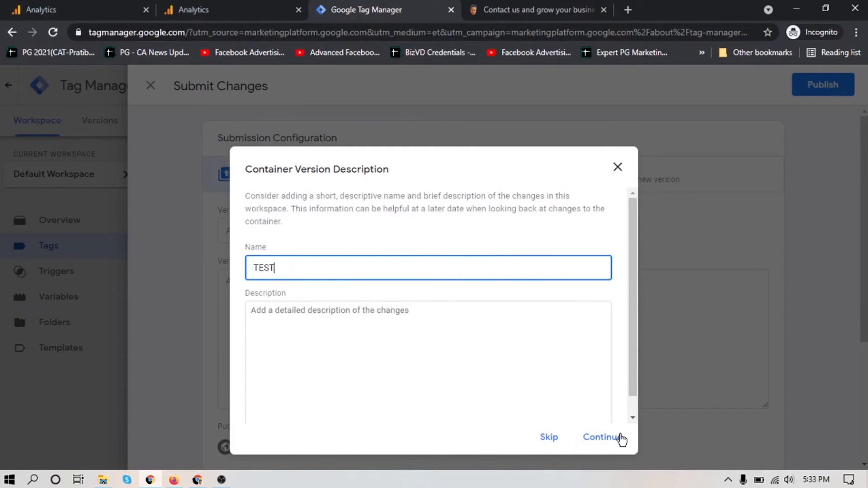
left_click(602, 437)
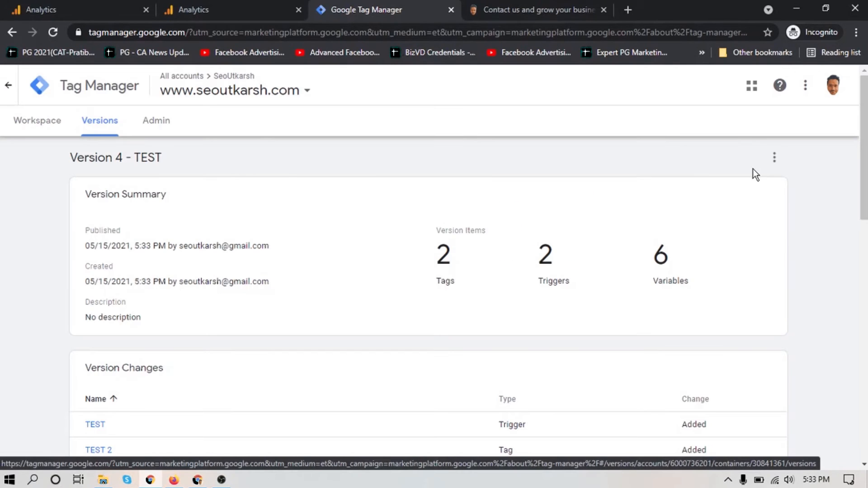
Review the TEST version's summary, changes and tags, and publish that version again
scroll(569, 281, "down", 4)
scroll(553, 299, "up", 4)
scroll(500, 301, "down", 5)
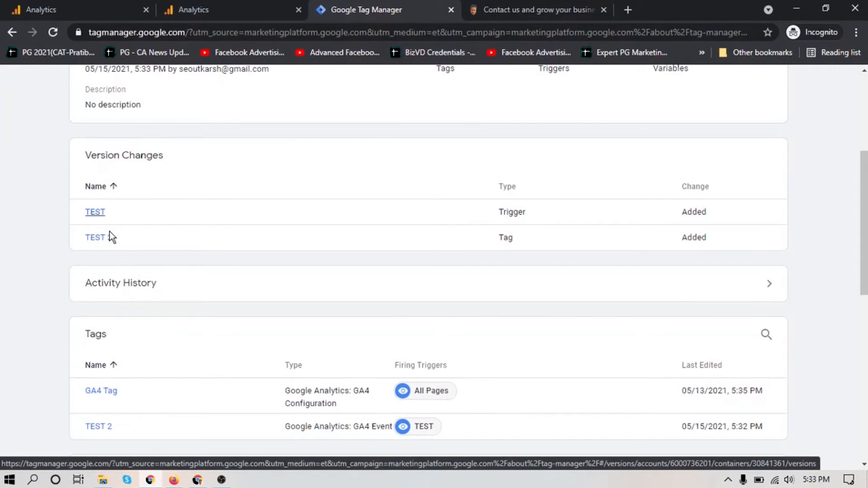
scroll(109, 237, "up", 2)
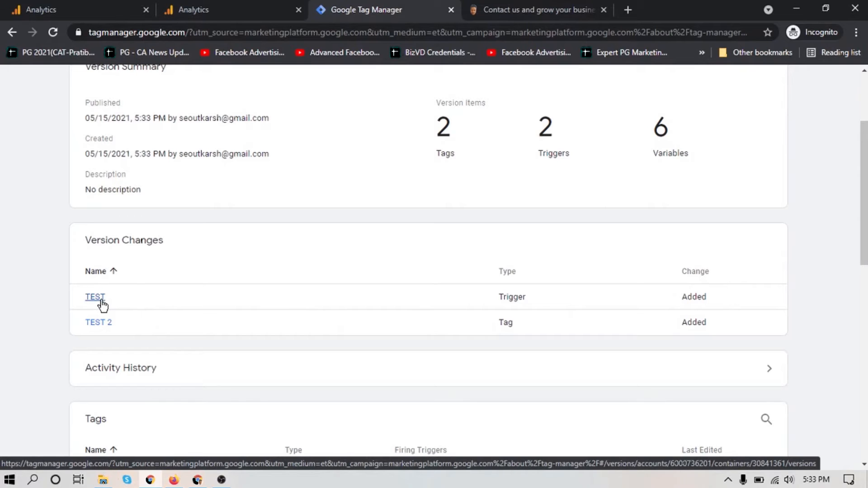
scroll(564, 306, "up", 3)
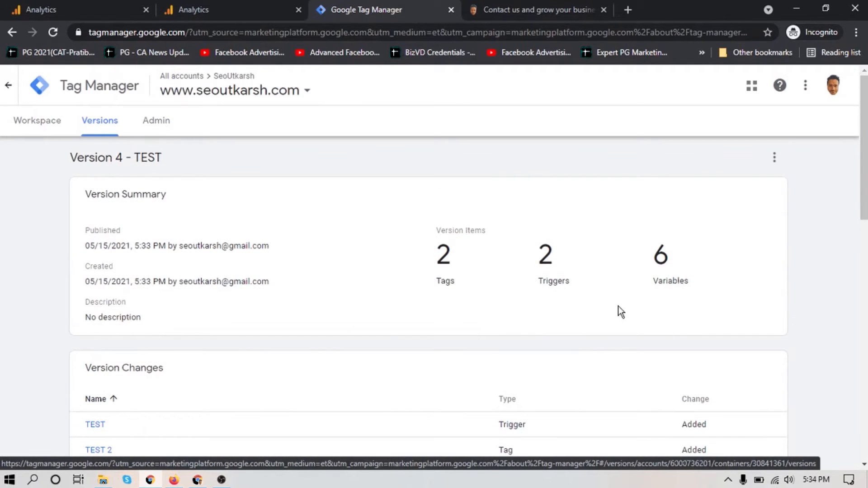
left_click(775, 158)
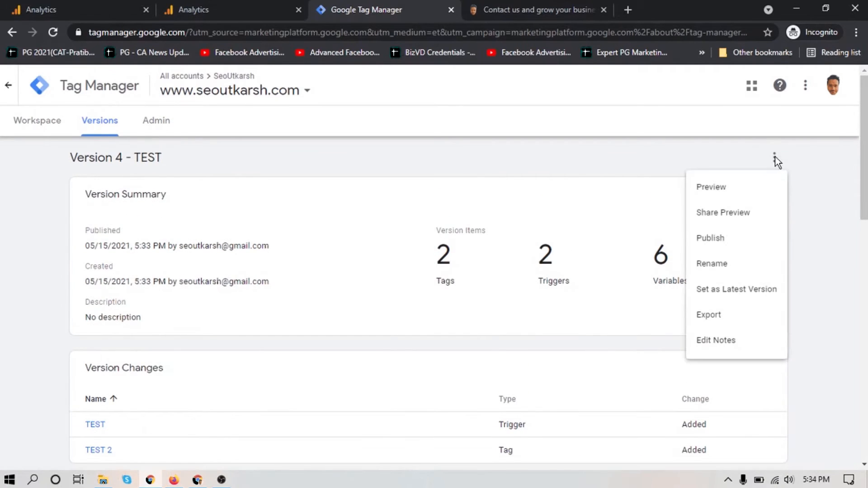
left_click(737, 250)
left_click(820, 86)
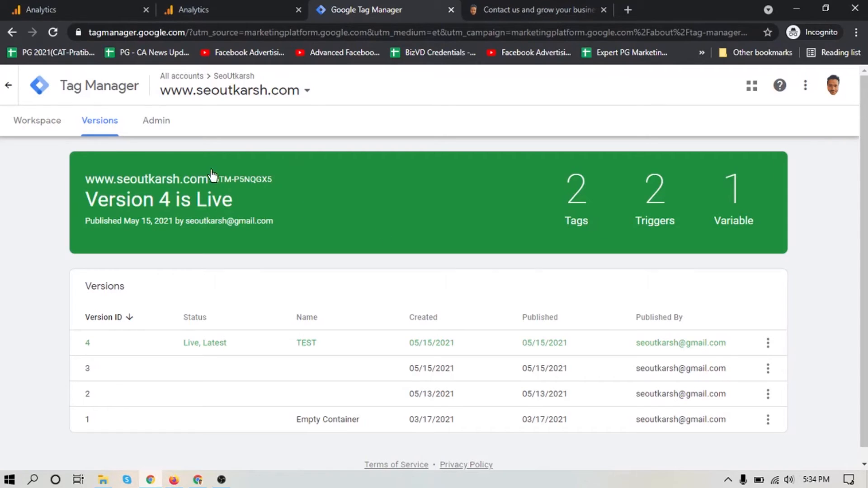
left_click(37, 128)
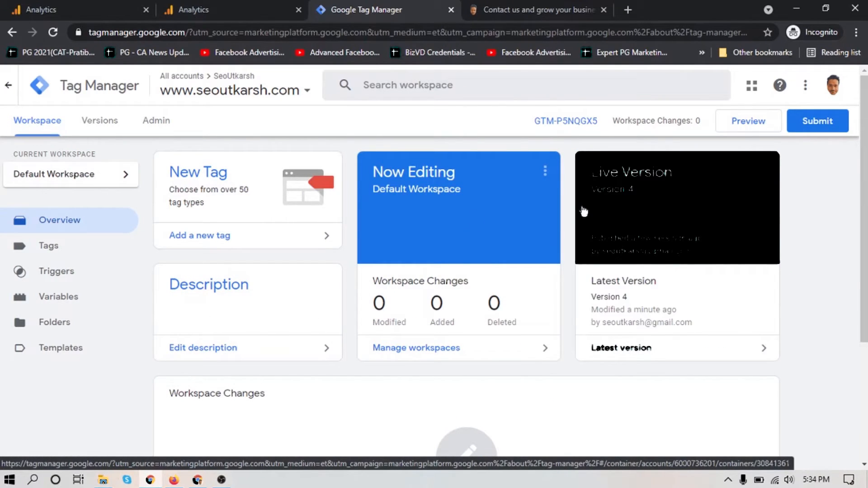
left_click(744, 126)
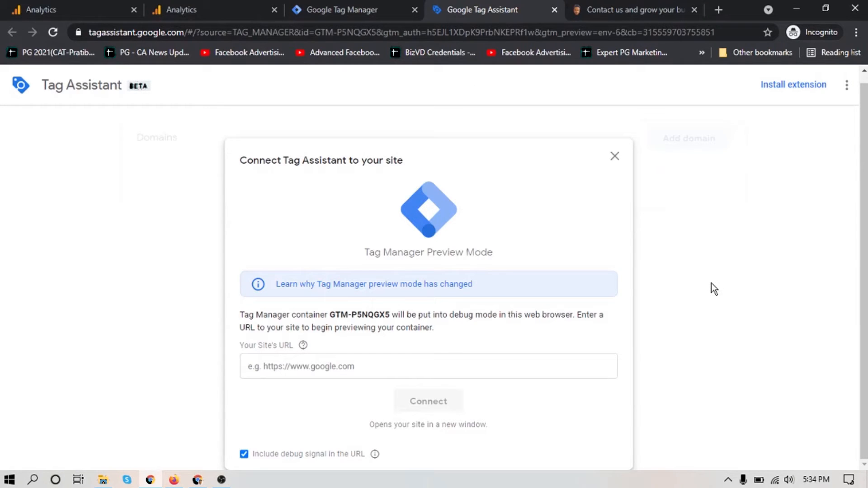
left_click(637, 9)
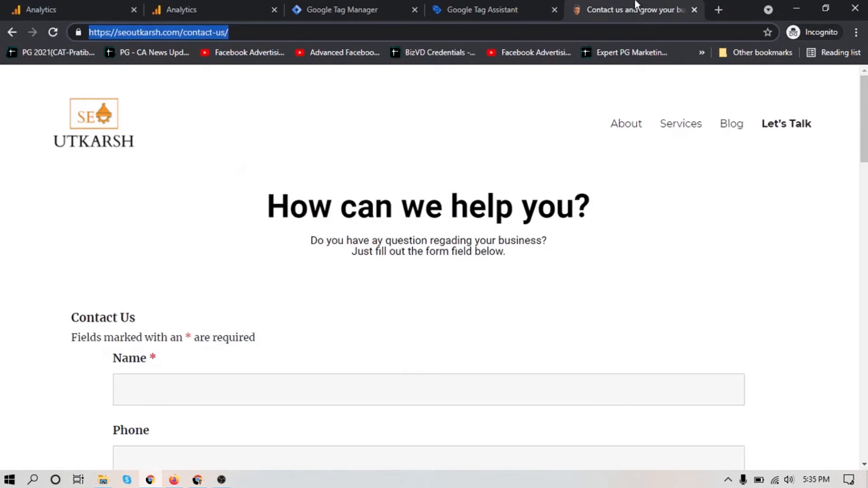
triple_click(330, 32)
key("ctrl+c")
left_click(471, 6)
left_click(305, 366)
key("ctrl+v")
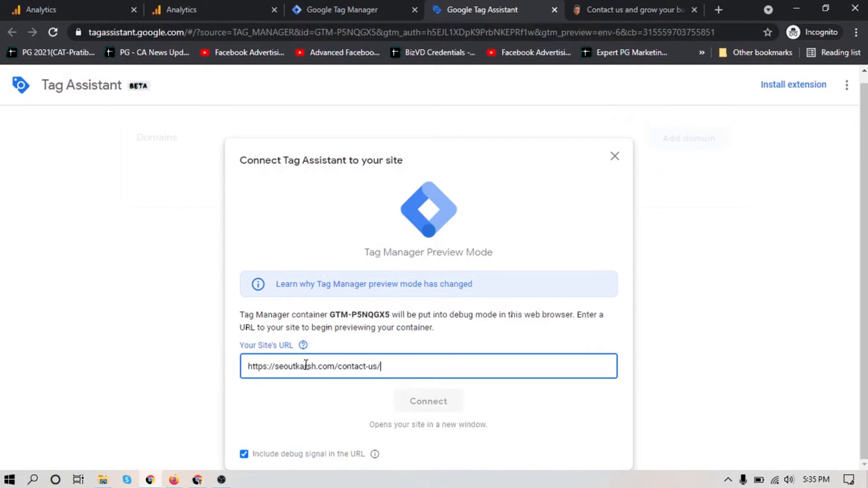
left_click(425, 403)
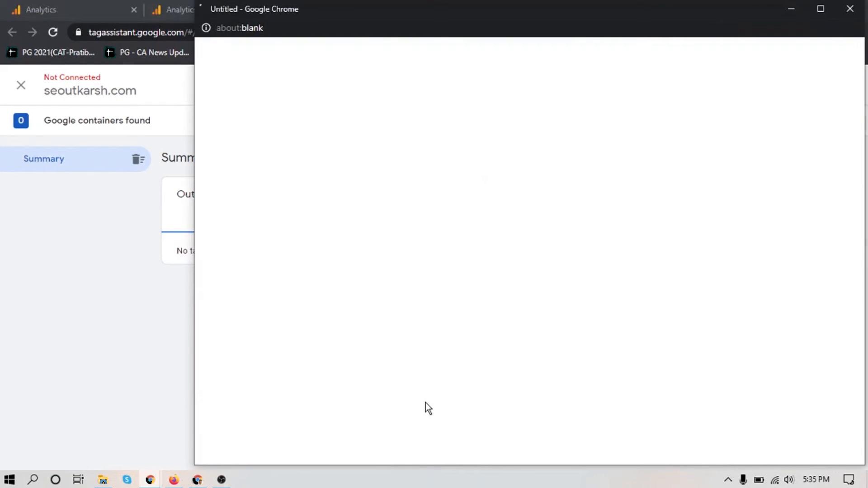
Narrow the debug site window, continue into the connected Tag Assistant session, and look over the contact page
left_click_drag(192, 95, 491, 100)
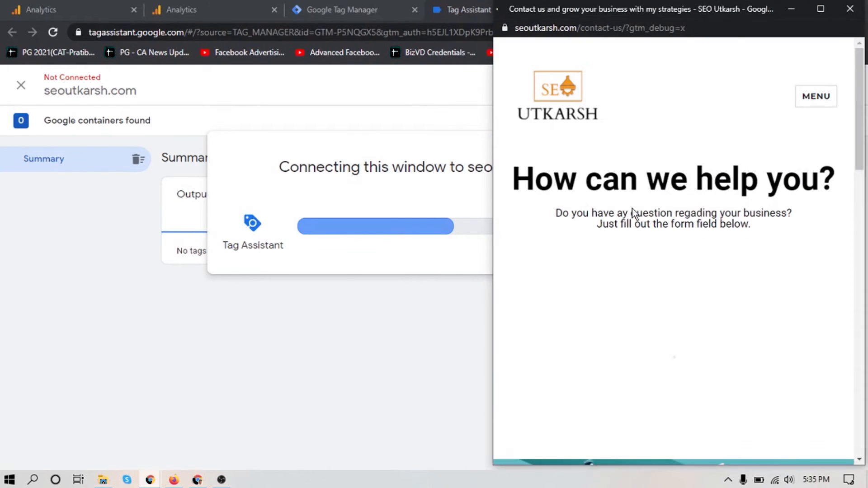
left_click(793, 9)
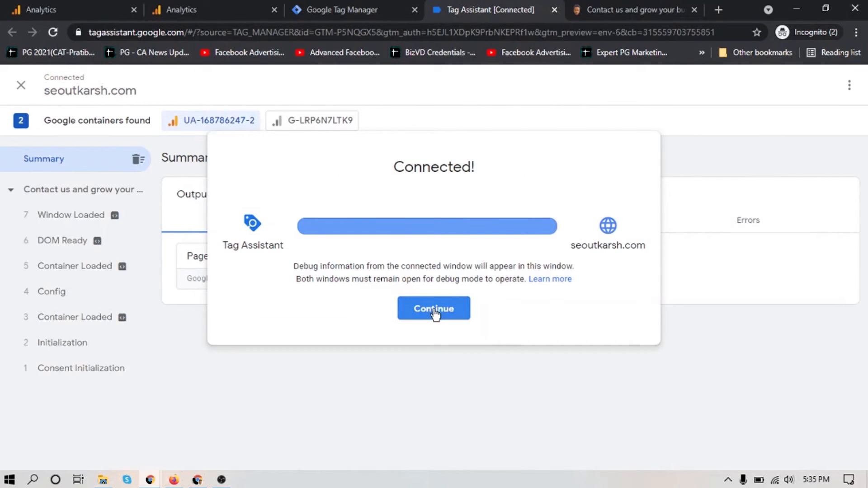
left_click(435, 309)
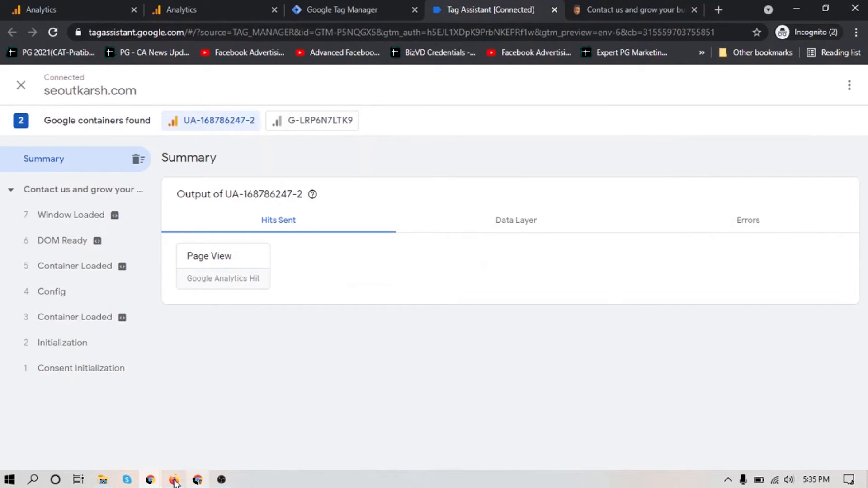
left_click(205, 447)
scroll(674, 207, "down", 5)
scroll(712, 176, "up", 5)
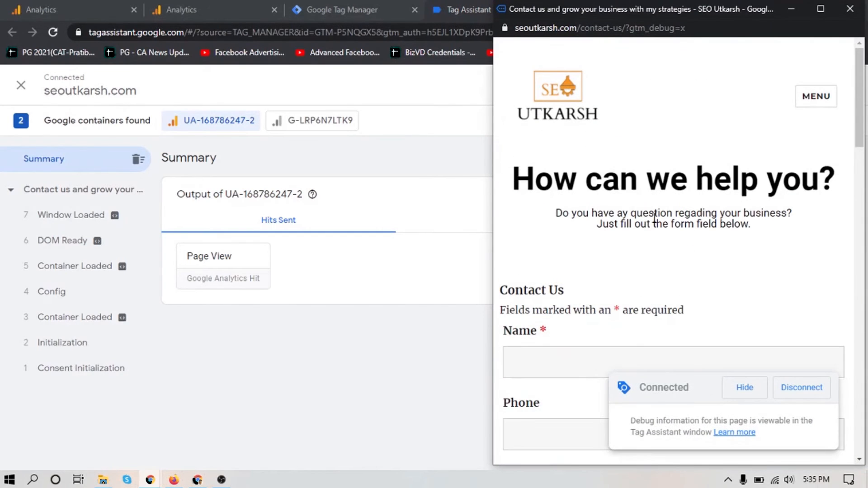
Examine the Page View hit's parameters, especially the contact-us part of the document location URL, and close its details
left_click(225, 271)
scroll(470, 283, "down", 1)
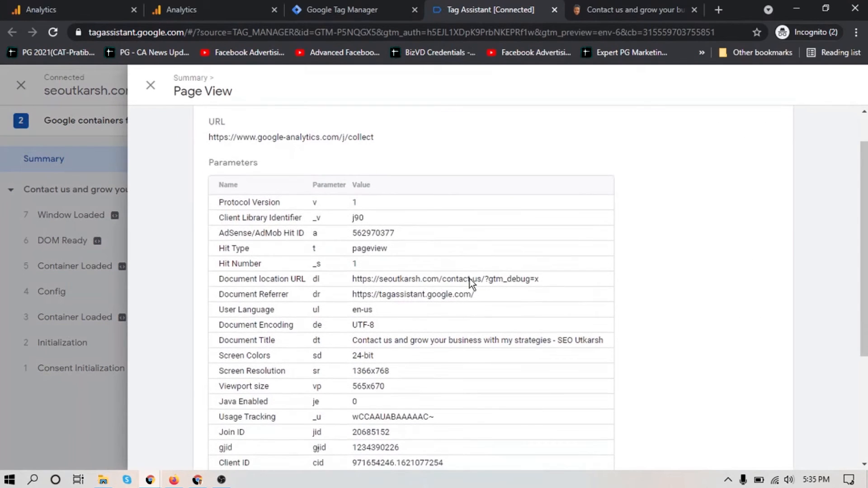
left_click_drag(482, 279, 443, 277)
scroll(380, 227, "up", 1)
scroll(381, 225, "down", 4)
scroll(381, 226, "down", 1)
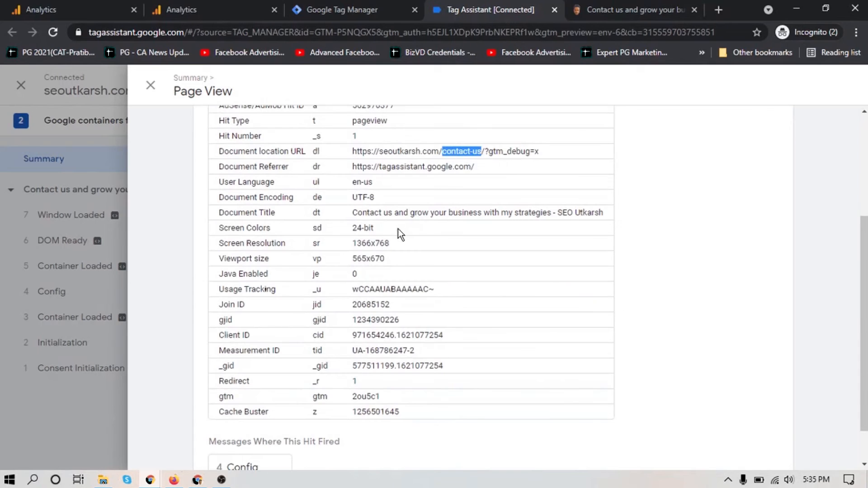
scroll(398, 229, "up", 3)
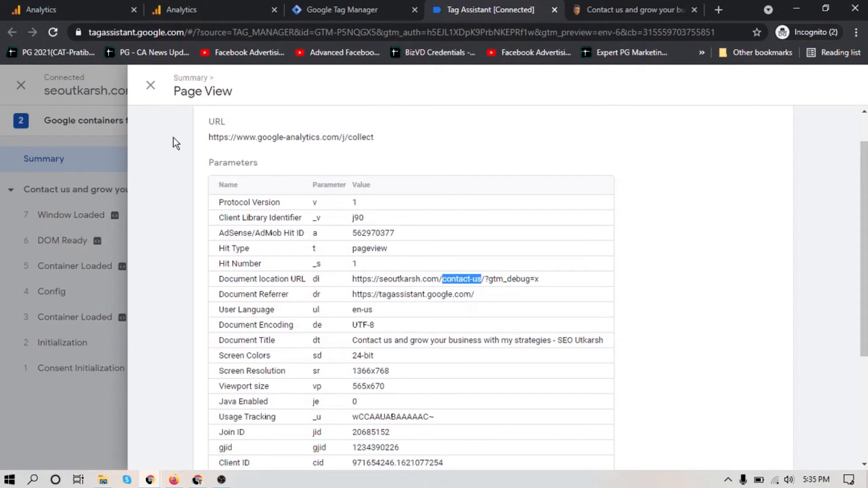
left_click(86, 172)
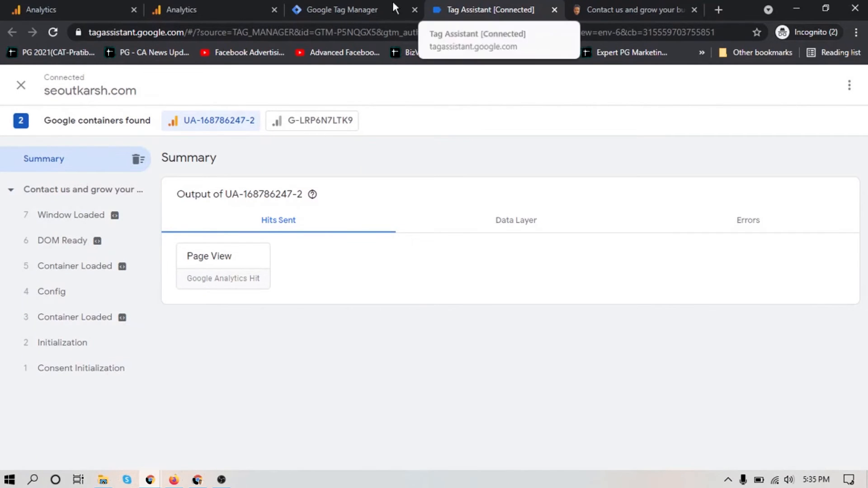
Switch to the other Chrome profile window and search Google for "download tag assistant chrome extension"
left_click(369, 12)
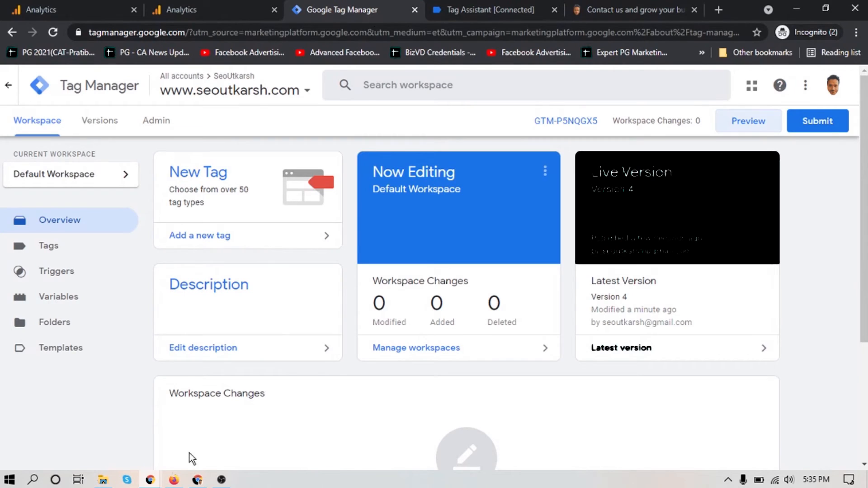
left_click(198, 480)
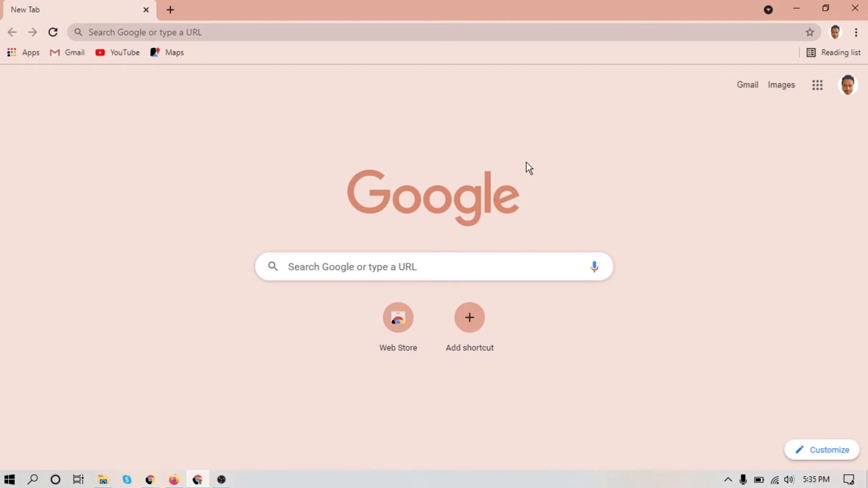
left_click(419, 34)
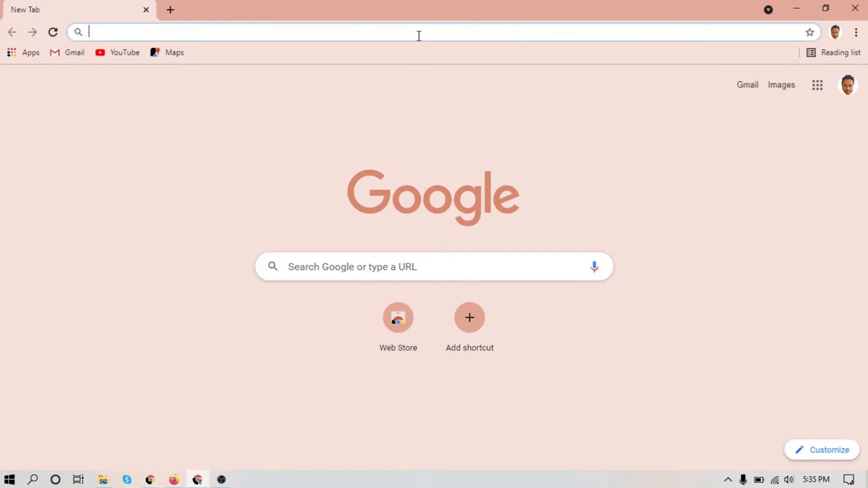
type("download ")
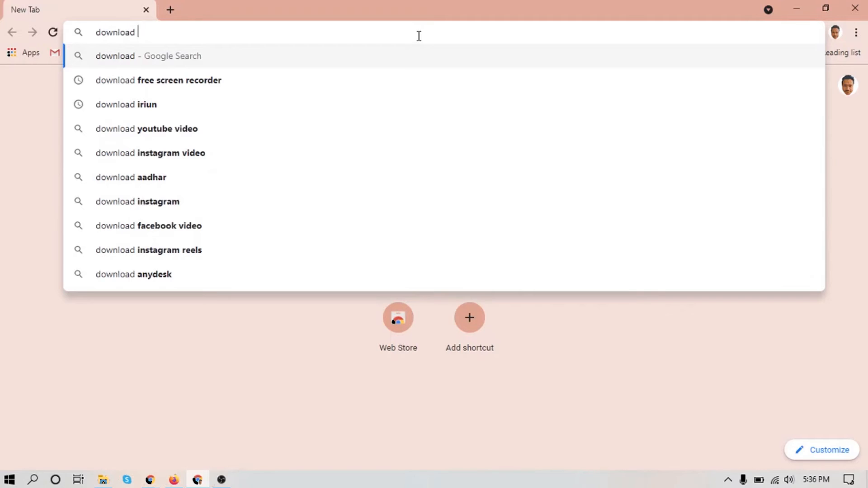
type("tag ass")
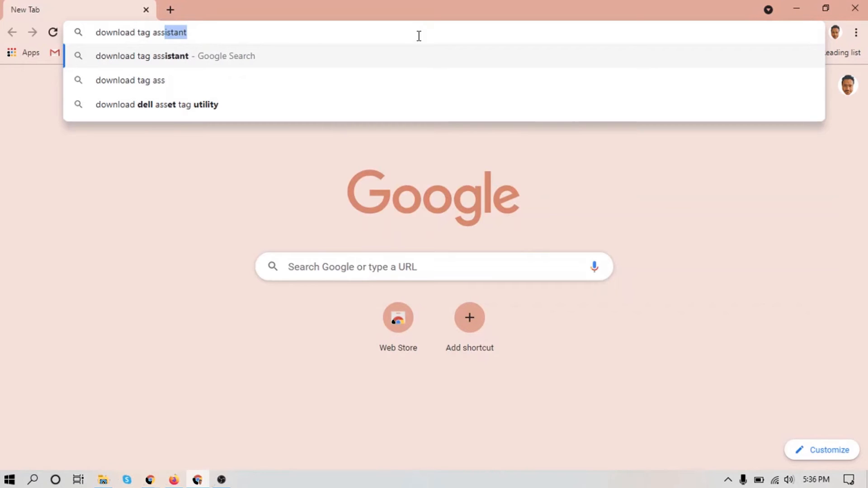
type("istant chrome extension")
key("Return")
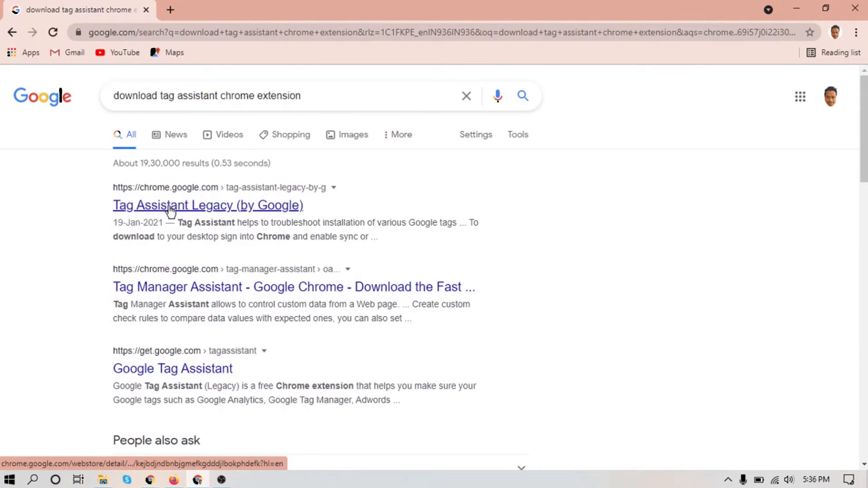
Install the Tag Assistant Legacy (by Google) extension from the Chrome Web Store and pin it
left_click(195, 209)
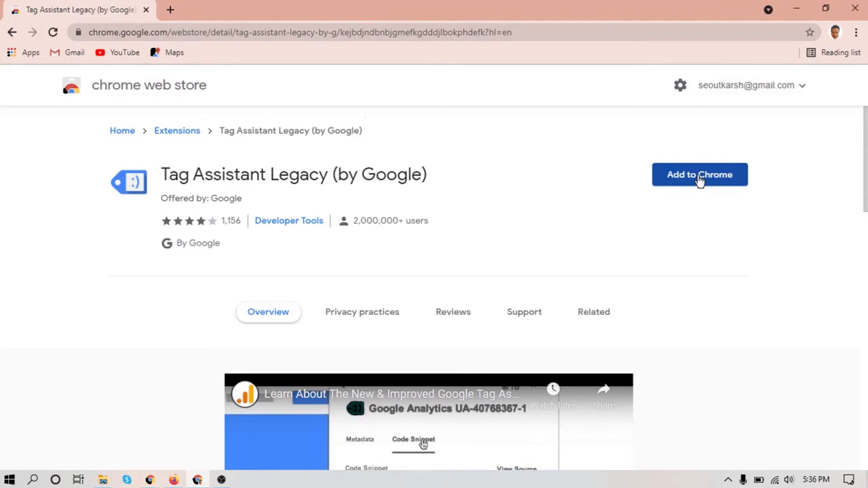
left_click(700, 178)
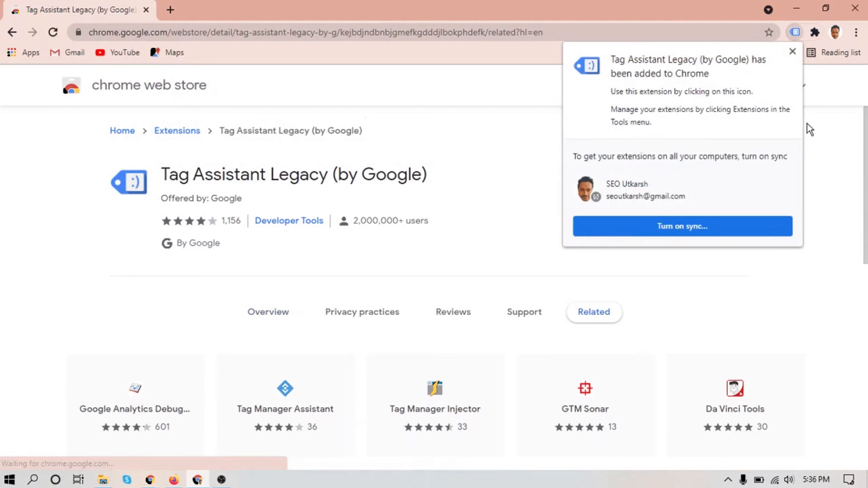
left_click(793, 53)
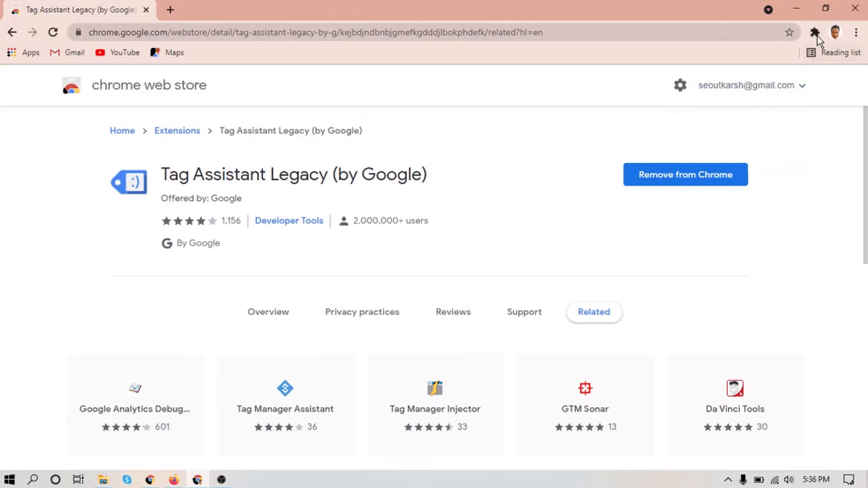
left_click(816, 32)
left_click(786, 124)
Open seoutkarsh.com in a new browser tab
left_click(170, 9)
type("seoutk")
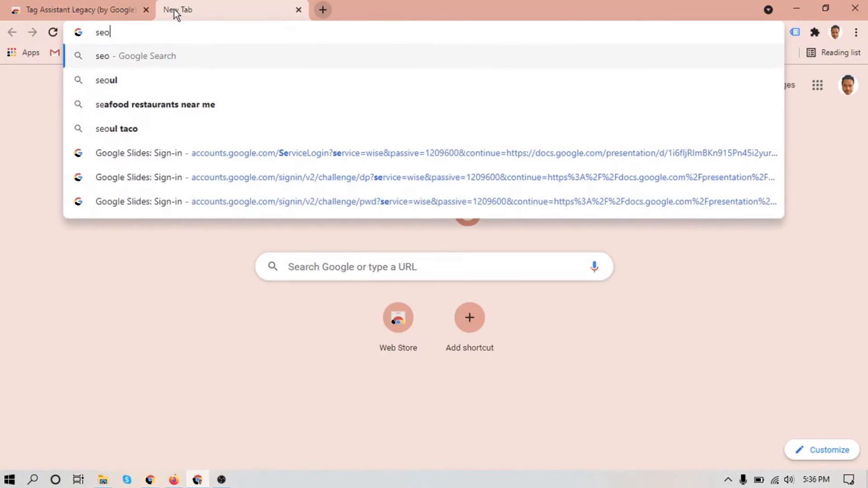
type("arsh.com")
key("Return")
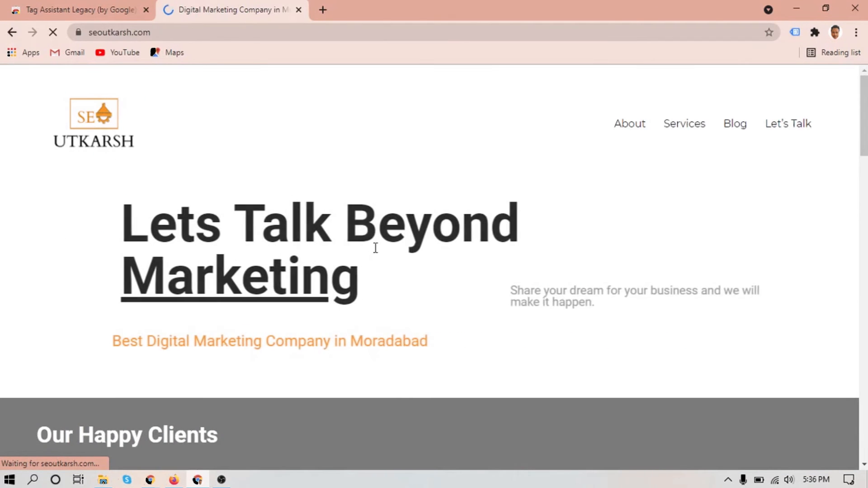
scroll(363, 300, "down", 5)
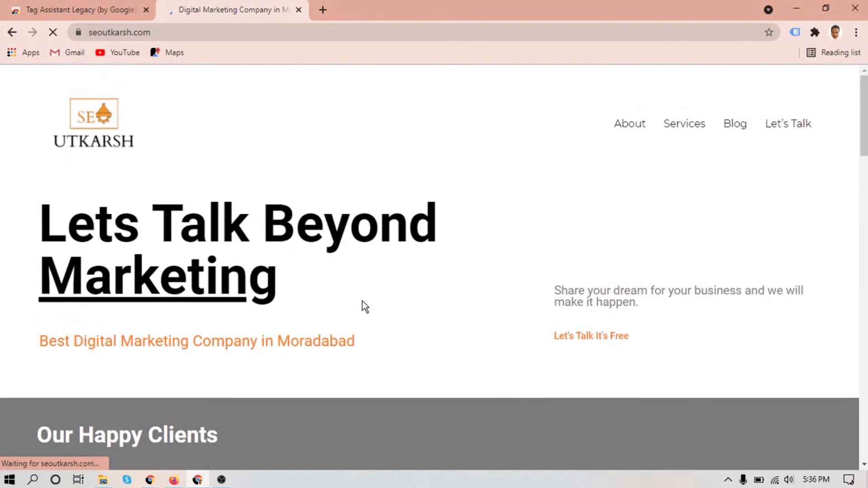
Accept Tag Assistant Legacy's default set of tags to check and enable it for the seoutkarsh.com page
left_click(795, 33)
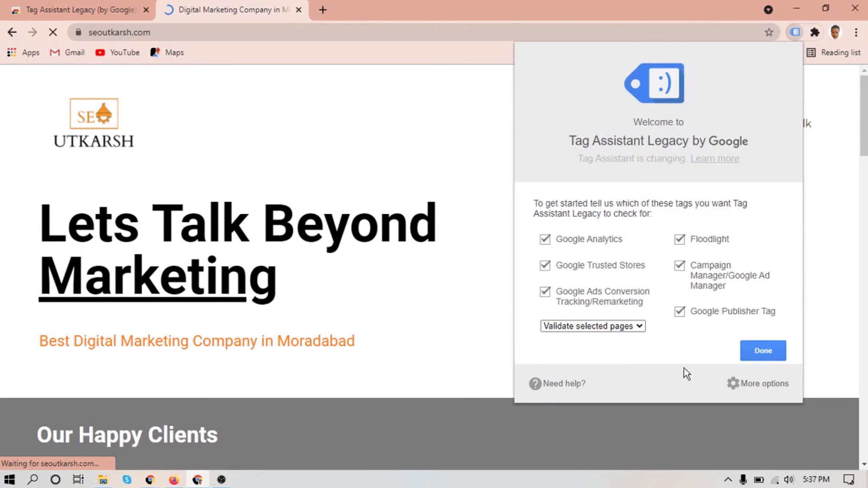
left_click(765, 353)
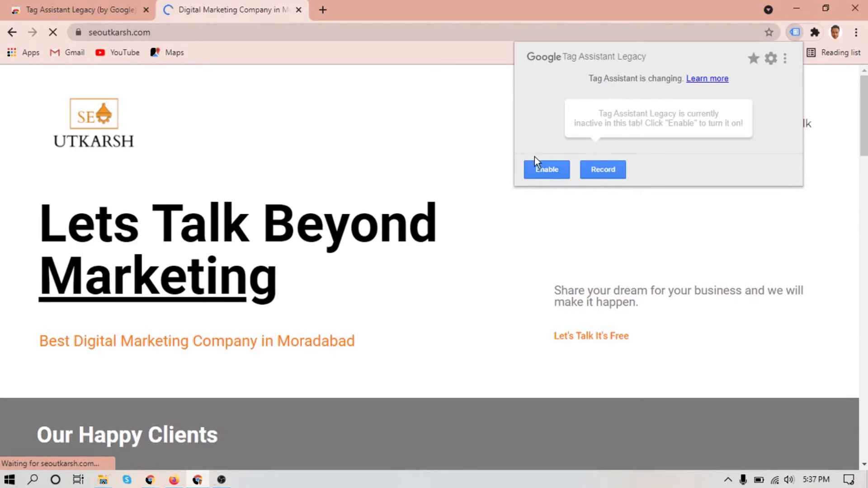
left_click(546, 170)
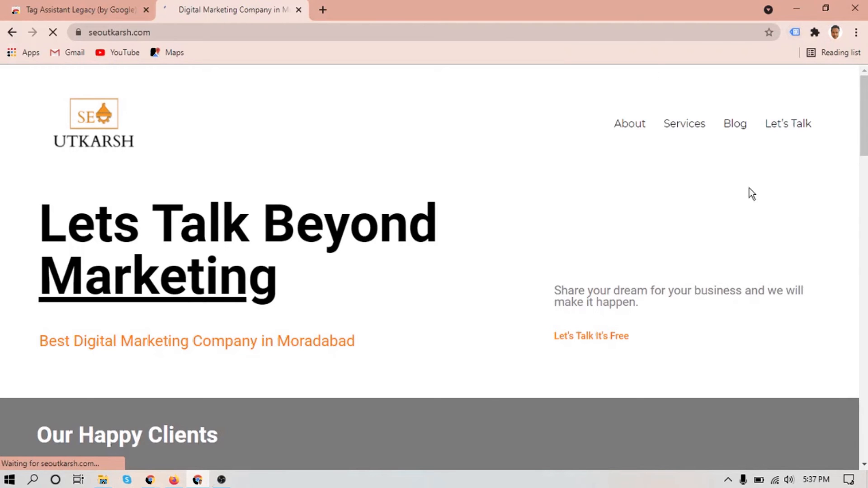
Go to the site's Let's Talk contact page and display Tag Assistant Legacy's tag analysis for it
left_click(783, 128)
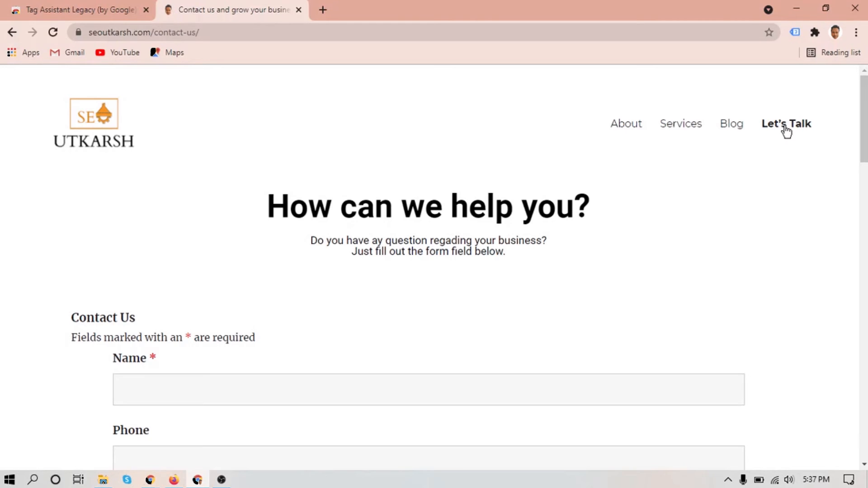
scroll(582, 210, "down", 3)
scroll(584, 209, "up", 3)
left_click(795, 32)
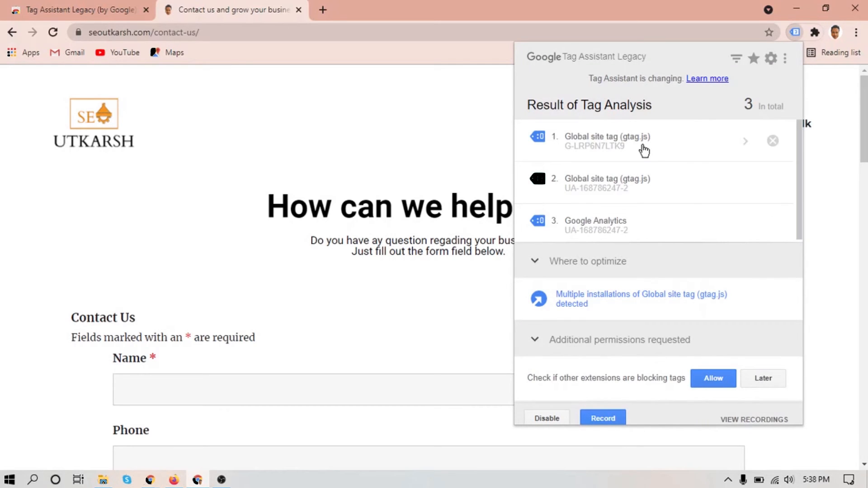
Inspect the metadata and account ID of the second Global site tag (the UA one), and return to the results
left_click(683, 189)
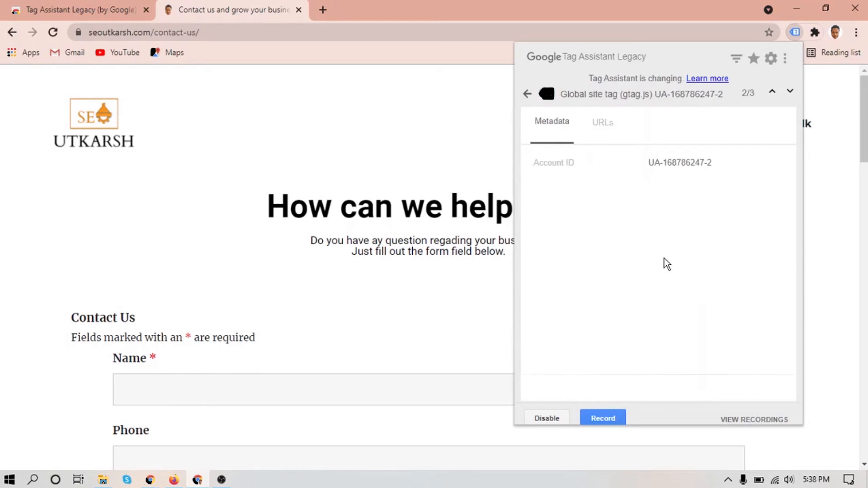
left_click(526, 93)
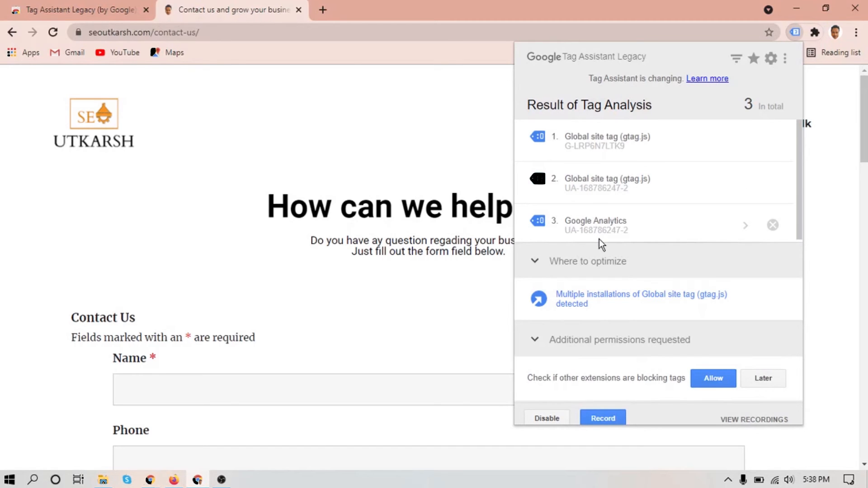
left_click(585, 193)
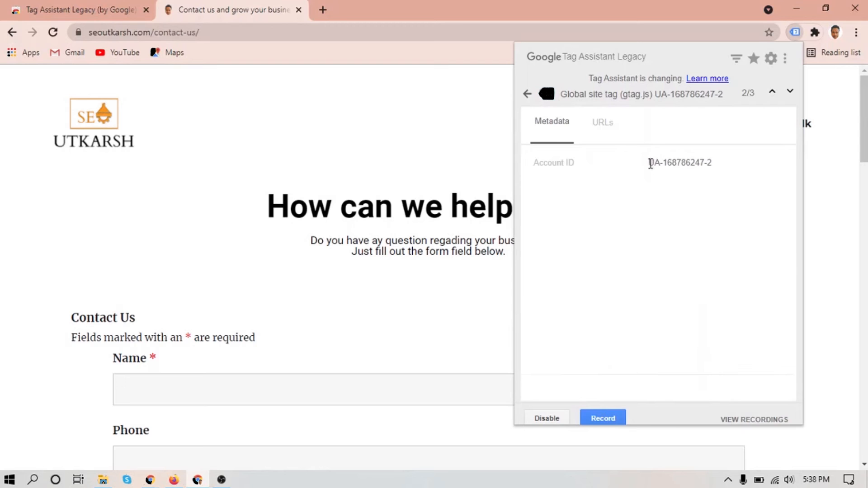
left_click_drag(650, 163, 719, 164)
left_click(527, 94)
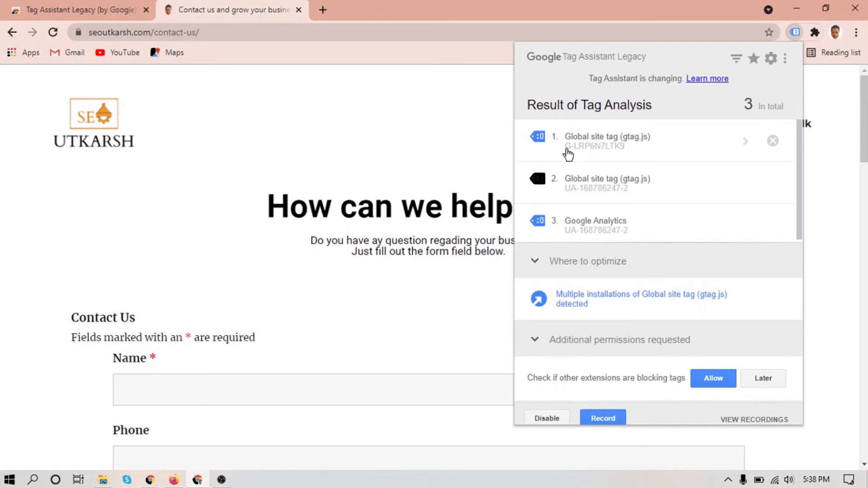
Inspect the metadata and account ID of the first Global site tag, the GA4 one starting with G-
left_click(609, 145)
left_click_drag(650, 163, 699, 159)
left_click(696, 163)
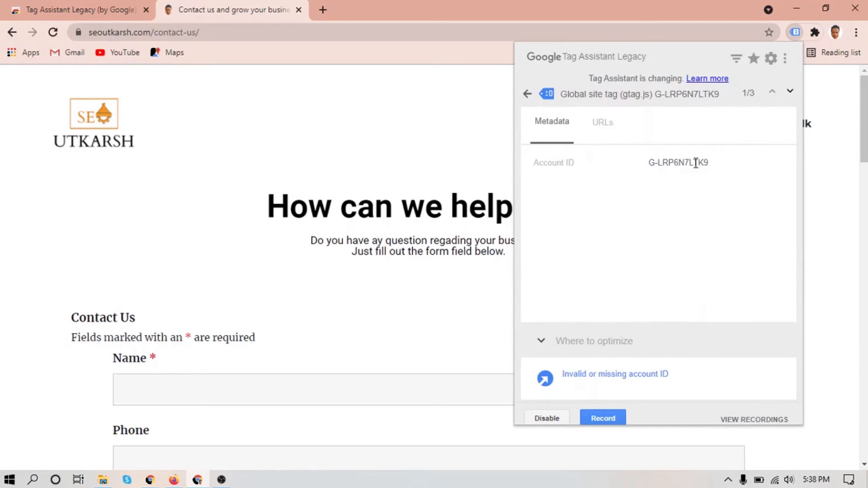
Check the request URL of the first Global site tag, return to its metadata, and close Tag Assistant Legacy
left_click(604, 126)
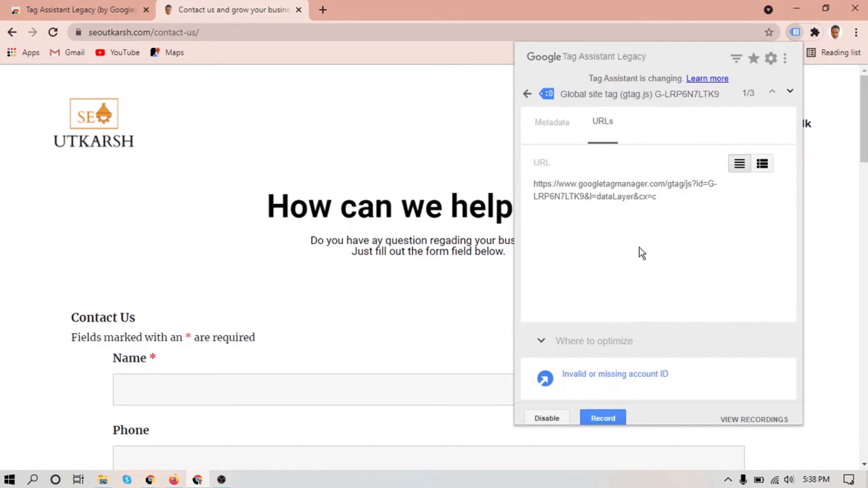
left_click(552, 128)
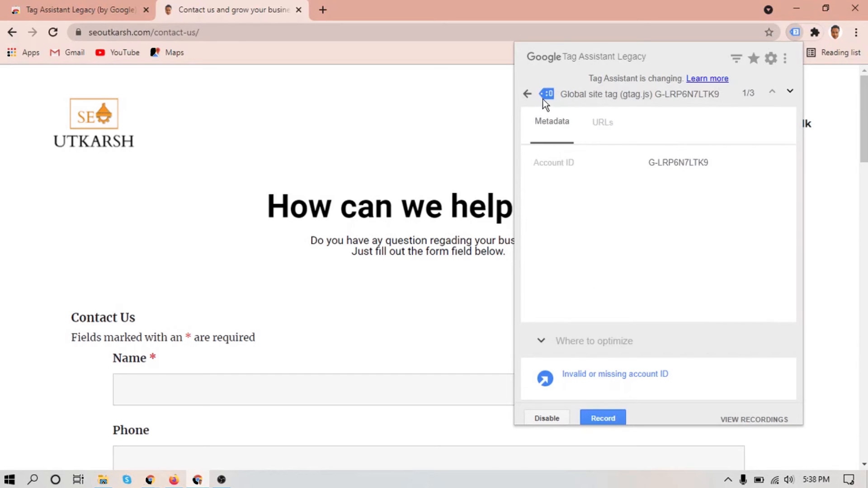
left_click(527, 95)
left_click(489, 109)
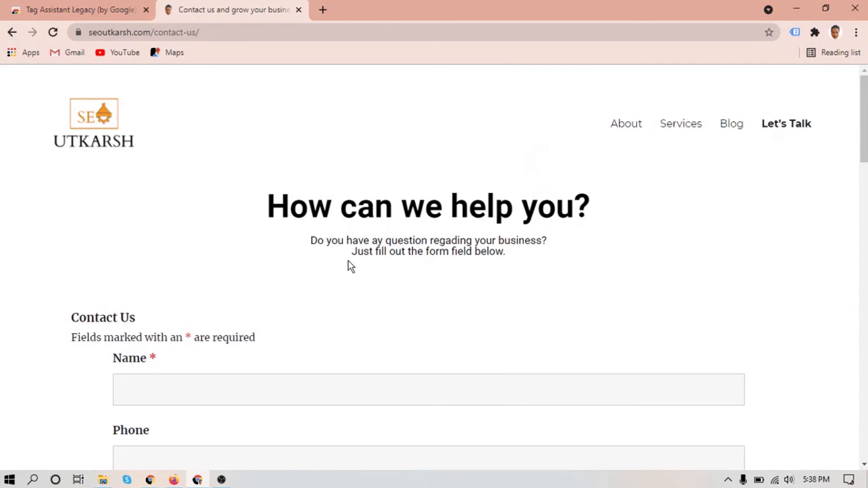
scroll(357, 285, "down", 15)
scroll(377, 297, "down", 5)
scroll(377, 298, "up", 15)
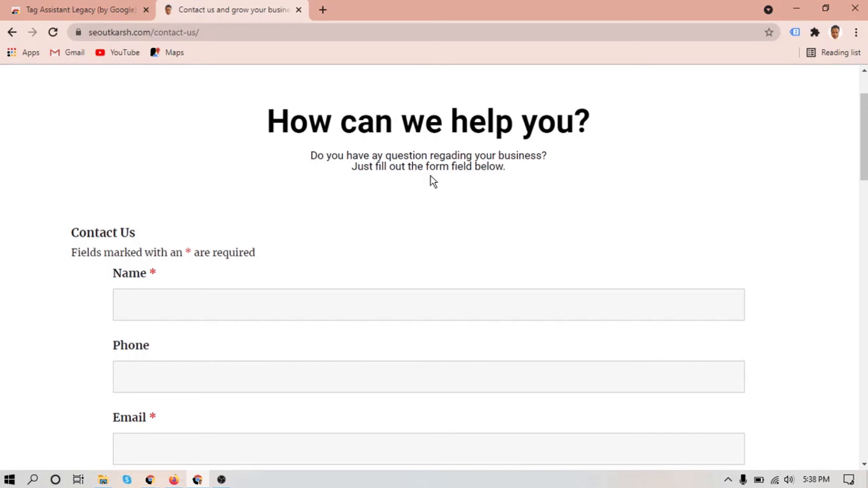
Switch to Google Analytics and look over the Home report of the seoutkarsh - GA4 property, with the Engagement reports listed
mouse_move(151, 480)
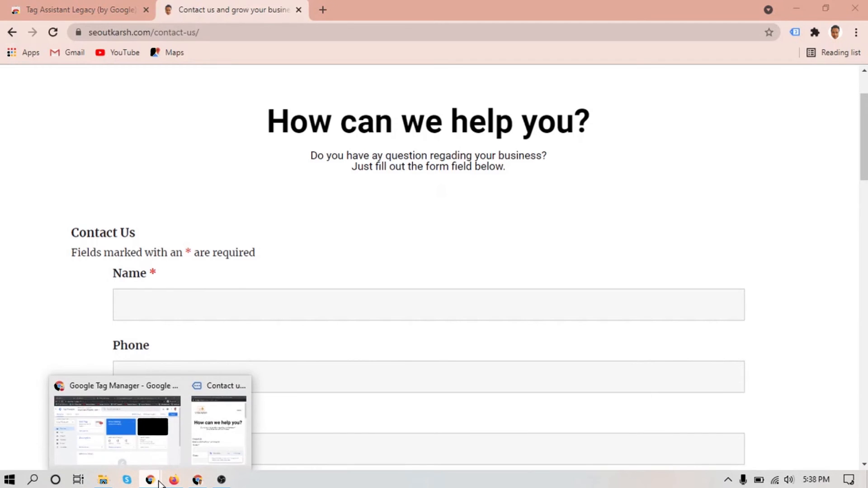
left_click(121, 426)
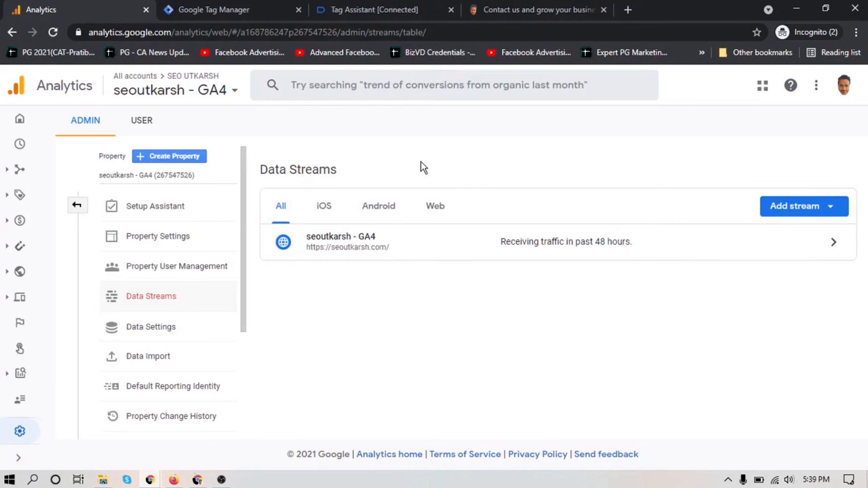
left_click(20, 120)
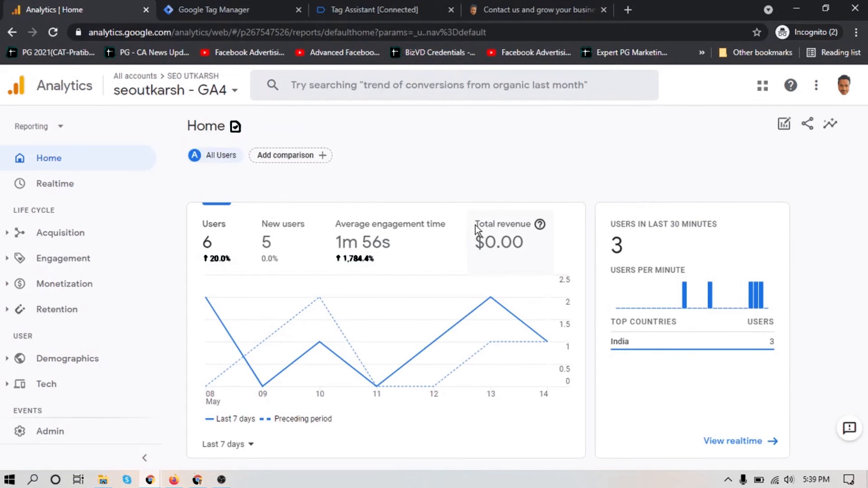
left_click(61, 264)
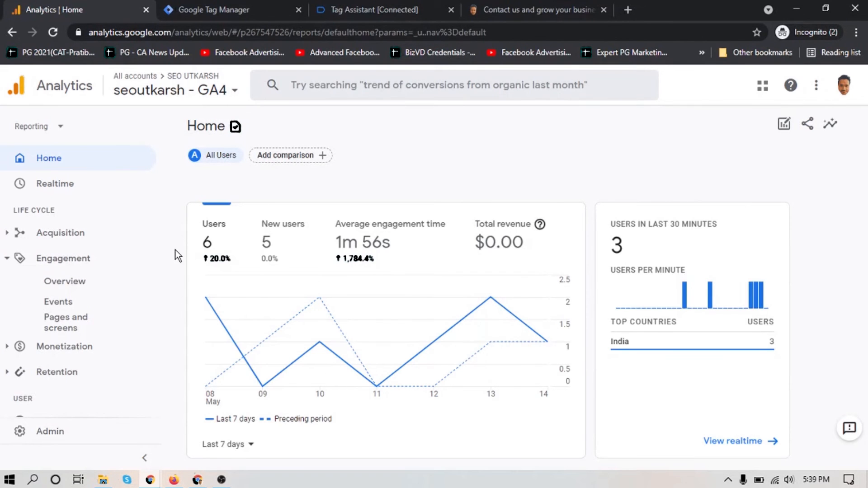
scroll(175, 253, "down", 2)
scroll(80, 267, "down", 5)
scroll(81, 268, "up", 5)
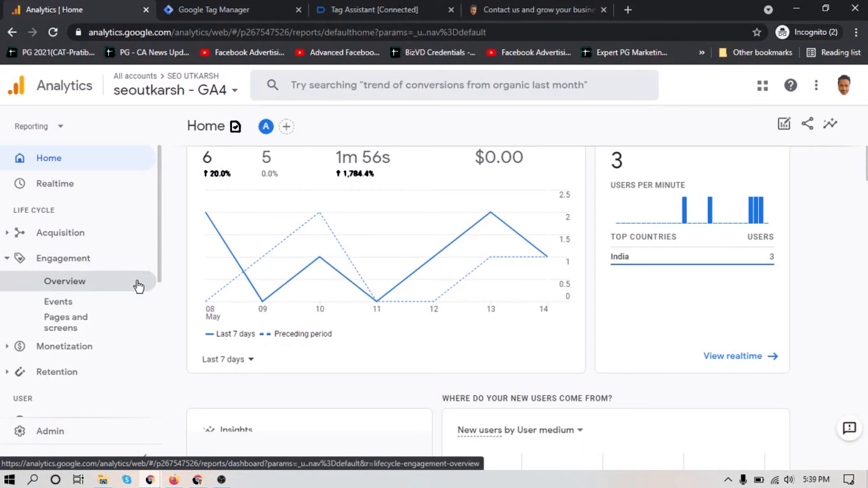
scroll(219, 294, "up", 2)
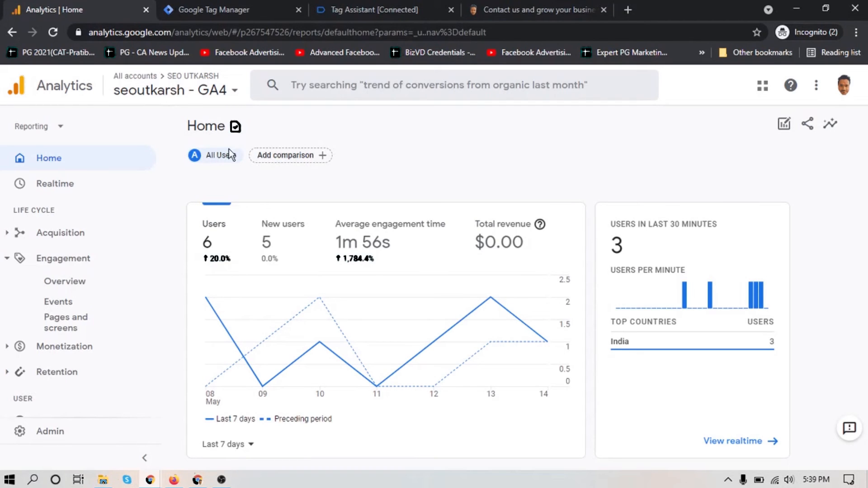
Display the Engagement Events report and examine its charts and the table of event names
left_click(67, 303)
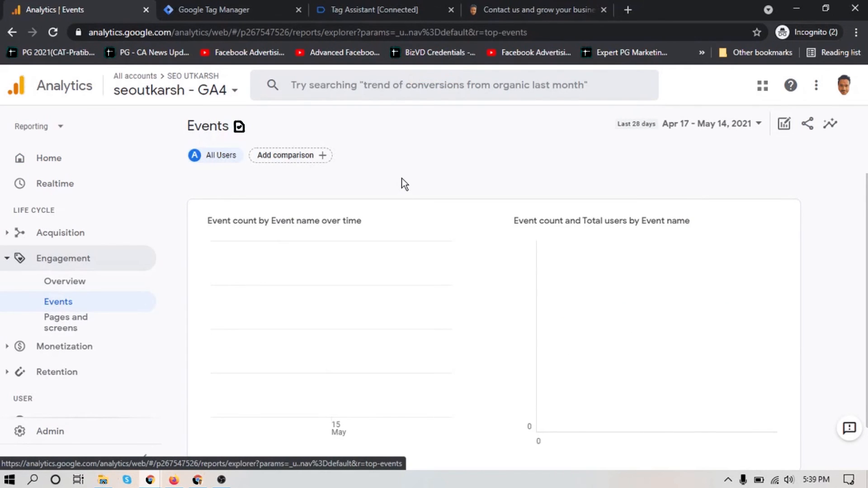
scroll(404, 186, "down", 6)
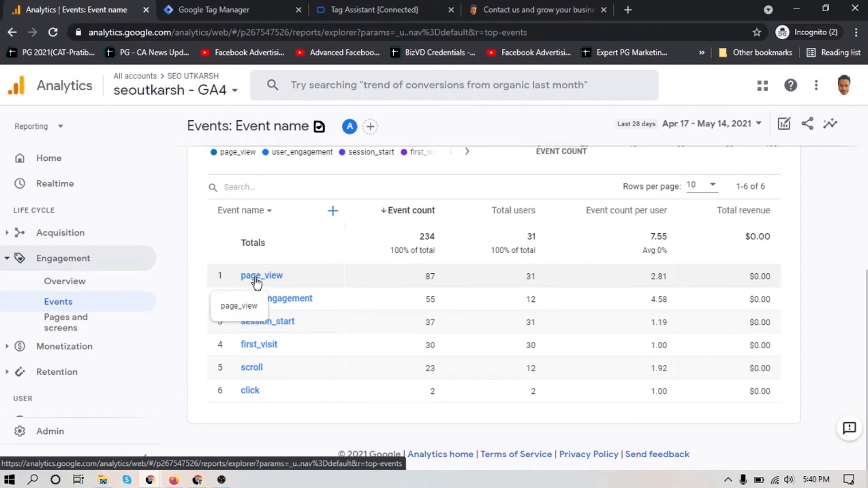
scroll(613, 324, "up", 5)
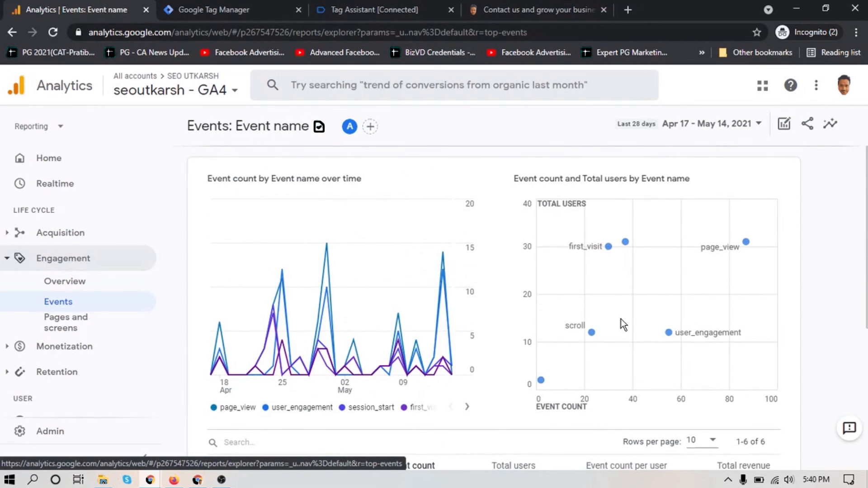
scroll(623, 324, "down", 5)
Examine the page_view event's detail report, including its page titles and the event count by country
left_click(272, 277)
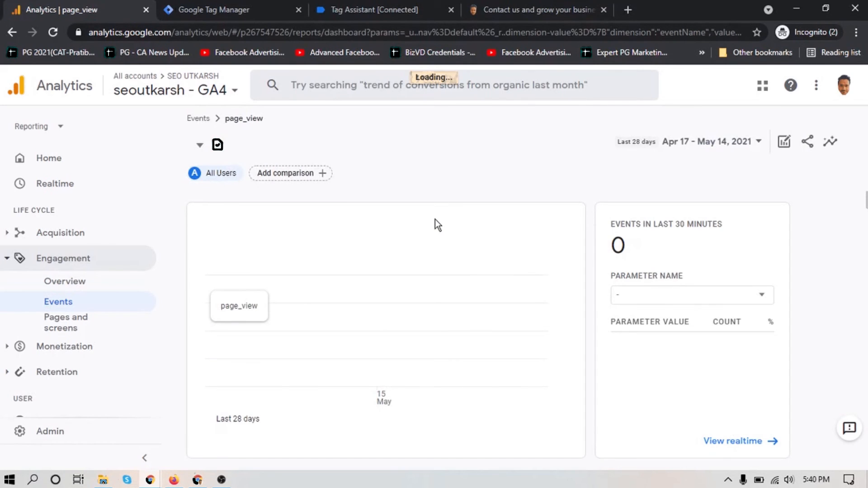
scroll(479, 262, "down", 5)
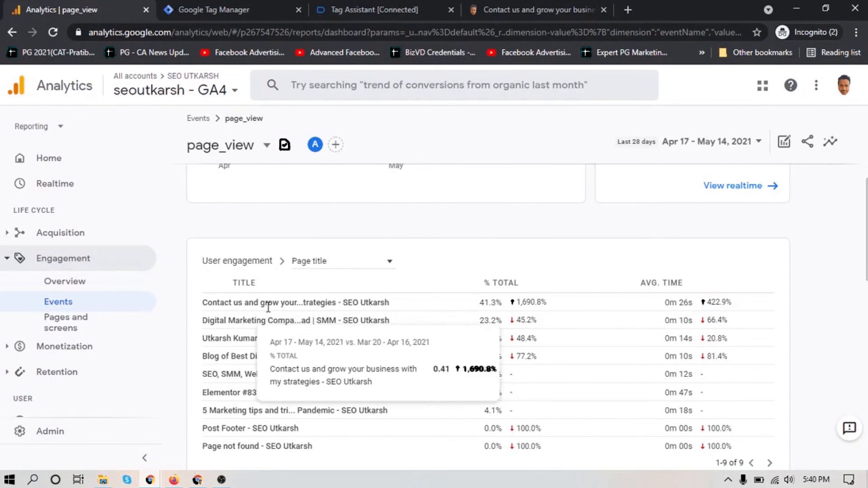
scroll(682, 305, "down", 5)
scroll(682, 305, "down", 10)
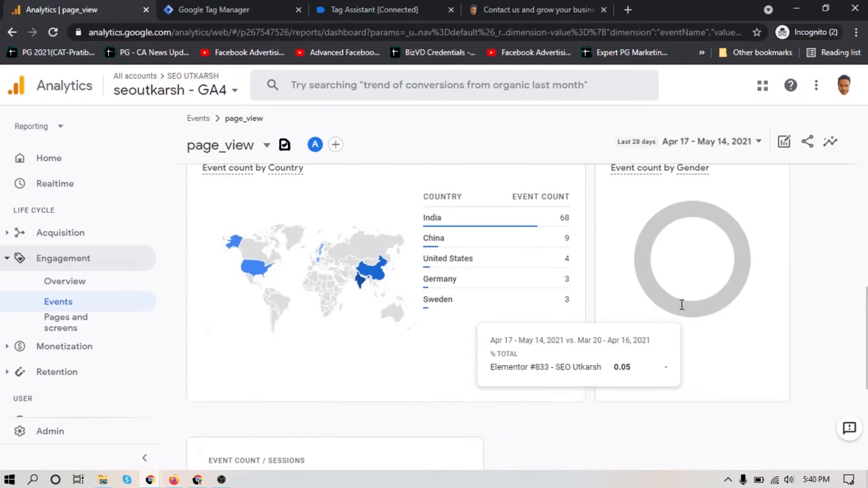
scroll(465, 324, "up", 12)
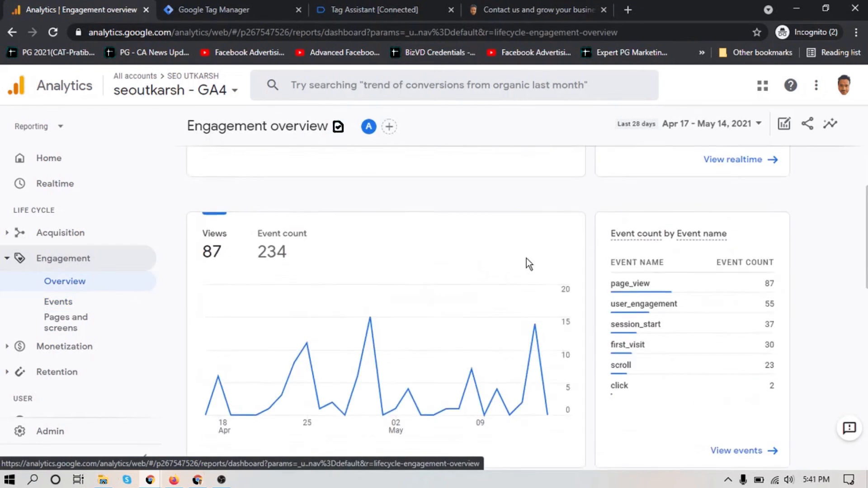
Look over the Engagement overview report, and locate the page_view event in the DebugView timeline
scroll(526, 259, "up", 6)
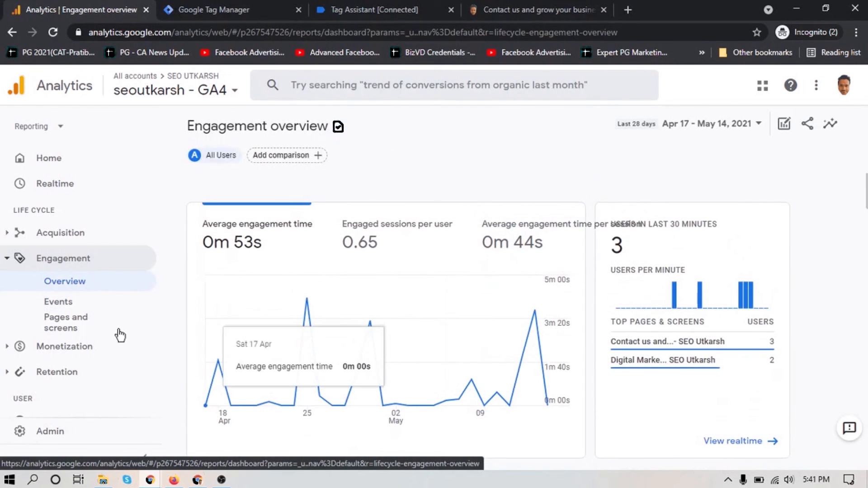
scroll(36, 346, "down", 6)
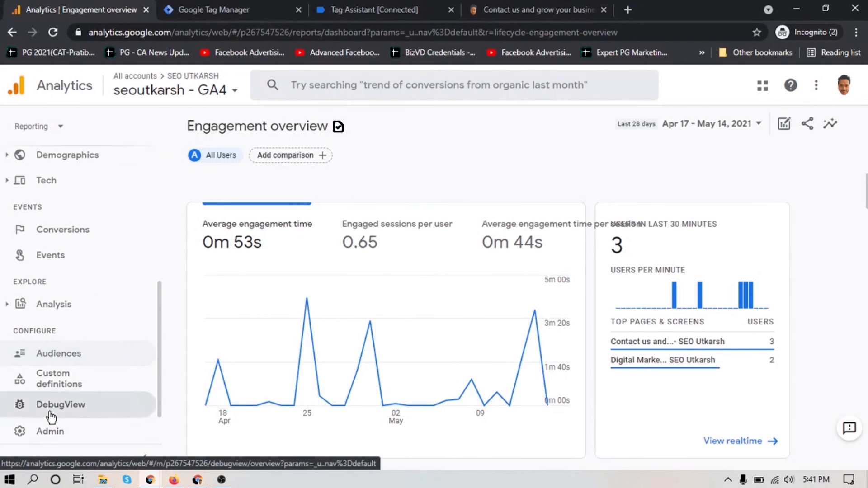
left_click(52, 417)
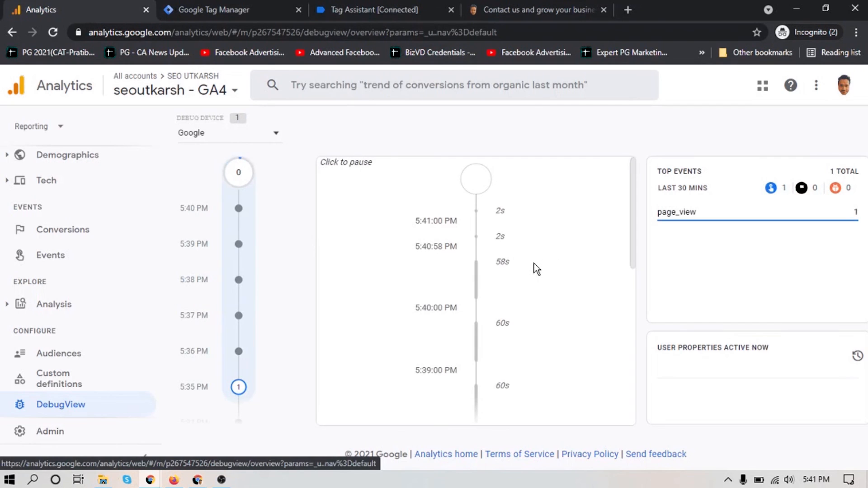
scroll(537, 269, "down", 10)
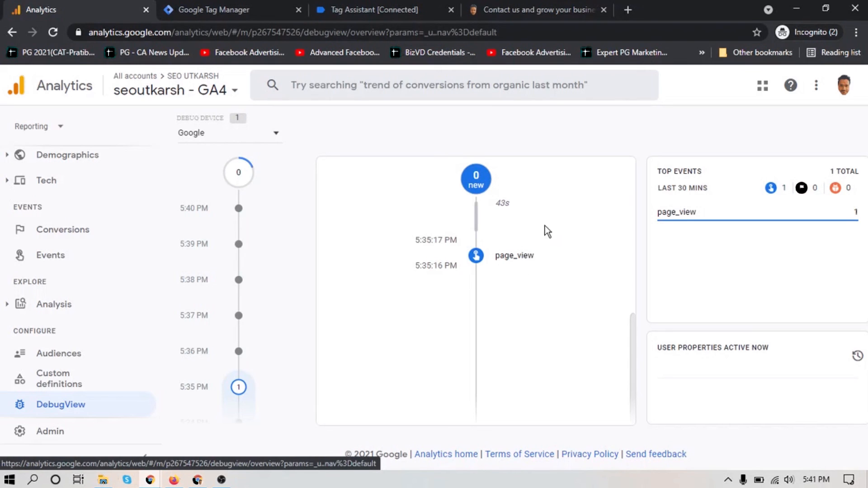
Check the Tag Assistant summary for seoutkarsh.com and compare it with the page_view event in Analytics DebugView
left_click(397, 6)
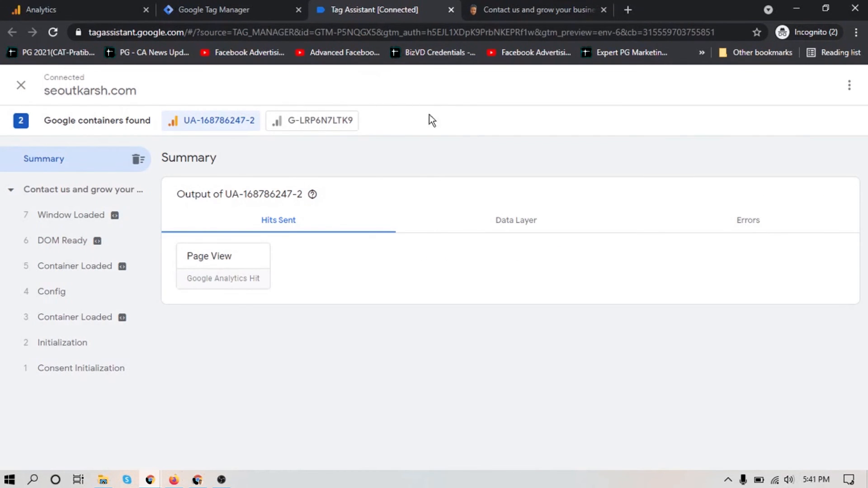
left_click(83, 6)
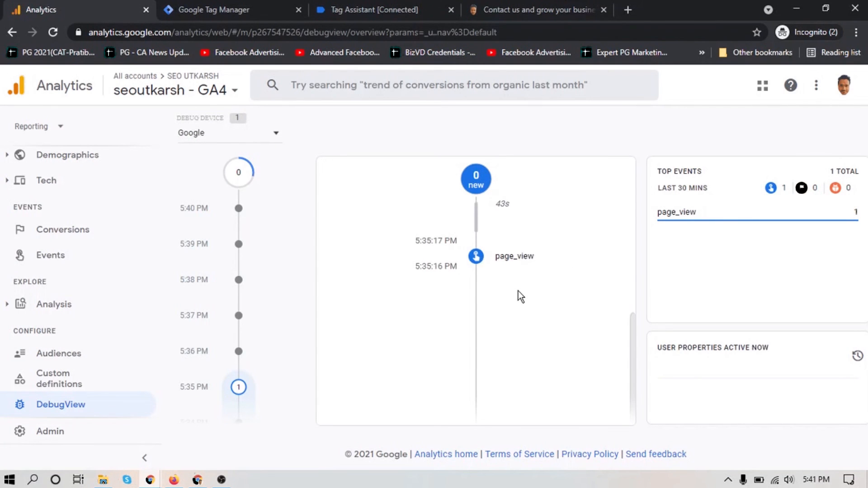
scroll(519, 294, "up", 2)
left_click_drag(659, 179, 677, 171)
left_click(673, 172)
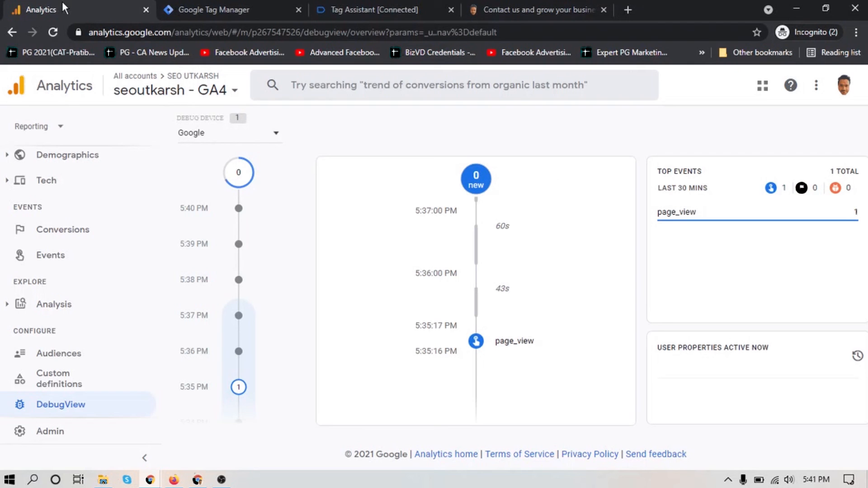
Review the page_view entry in the DebugView timeline once more, and open the property's Conversions page
scroll(91, 253, "up", 3)
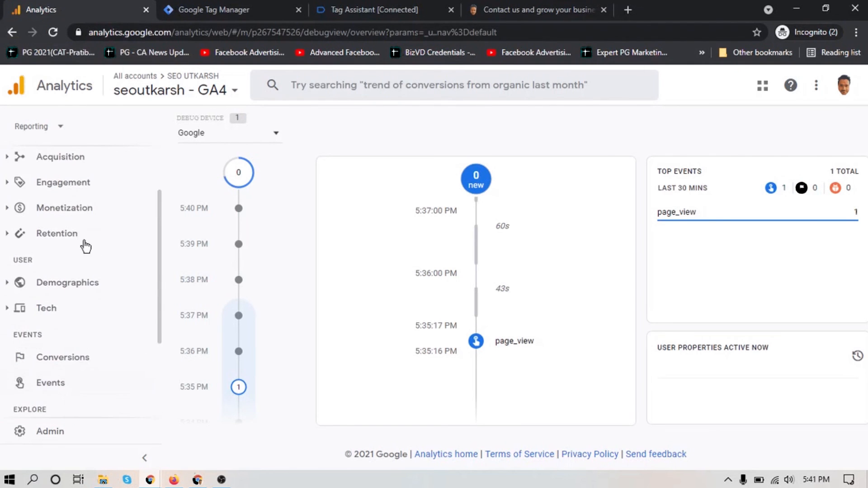
left_click(64, 185)
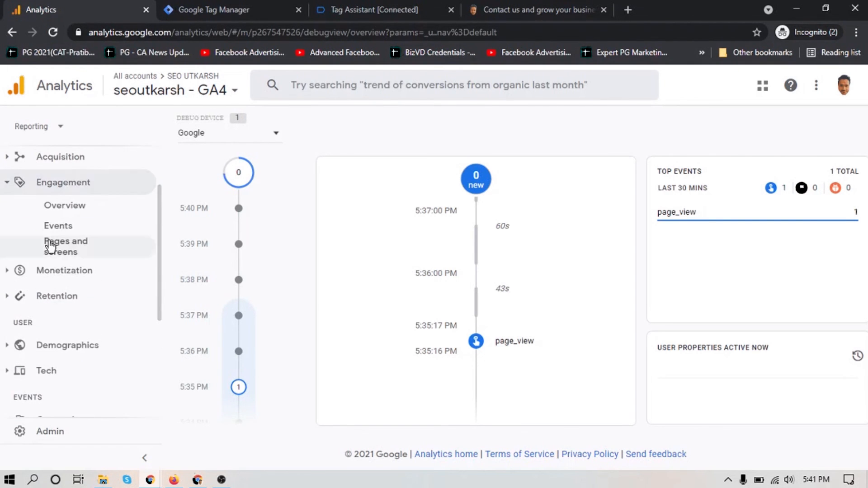
scroll(54, 237, "down", 4)
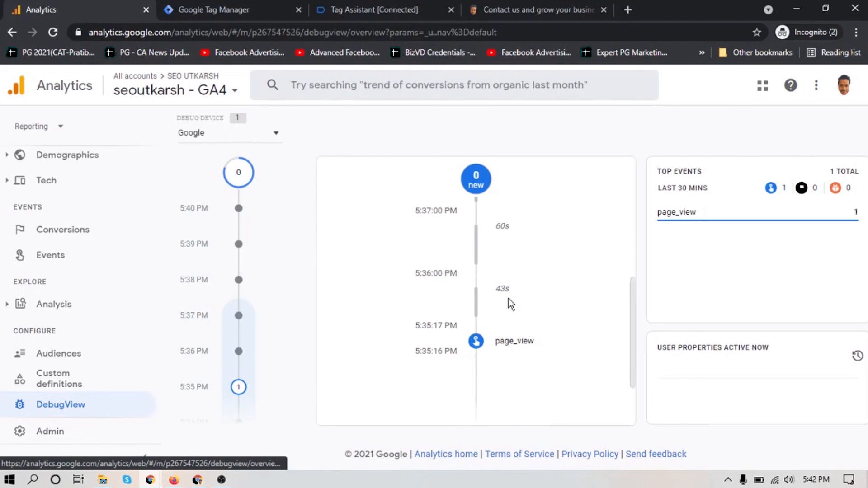
scroll(511, 304, "down", 2)
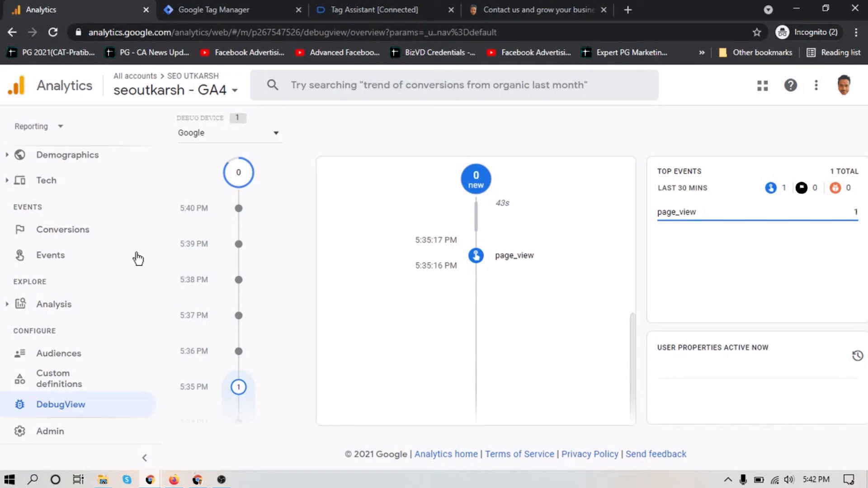
left_click(74, 236)
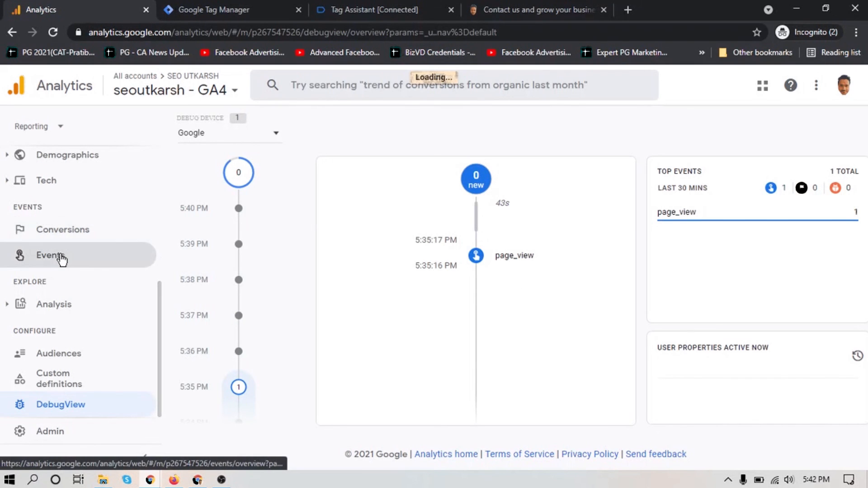